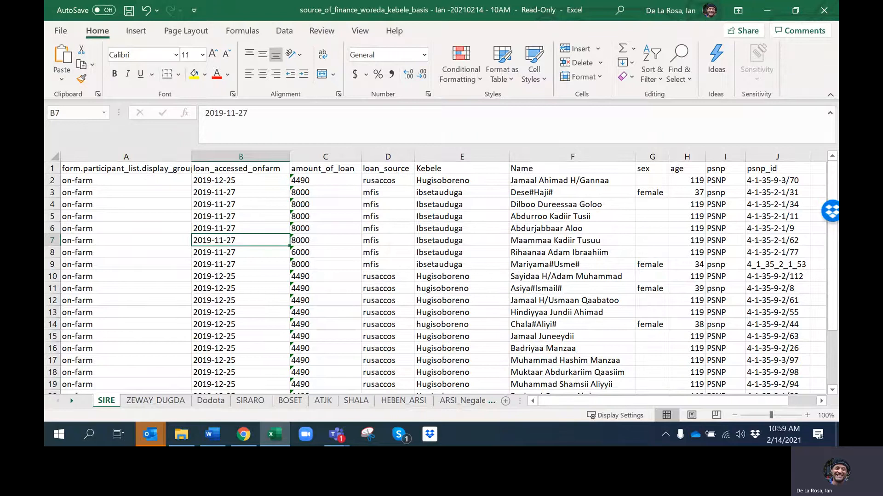
{"action": "mouse_move", "coordinate": [501, 1]}
{"action": "left_mouse_down"}
{"action": "mouse_move", "coordinate": [486, 115]}
{"action": "mouse_move", "coordinate": [506, 0]}
{"action": "left_mouse_up"}
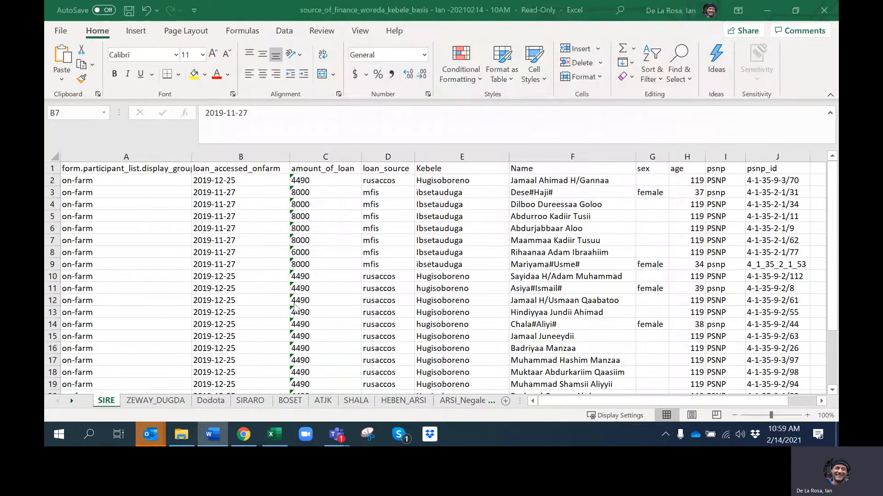
{"action": "left_click", "coordinate": [232, 298]}
{"action": "left_click", "coordinate": [223, 301]}
{"action": "left_click", "coordinate": [200, 322]}
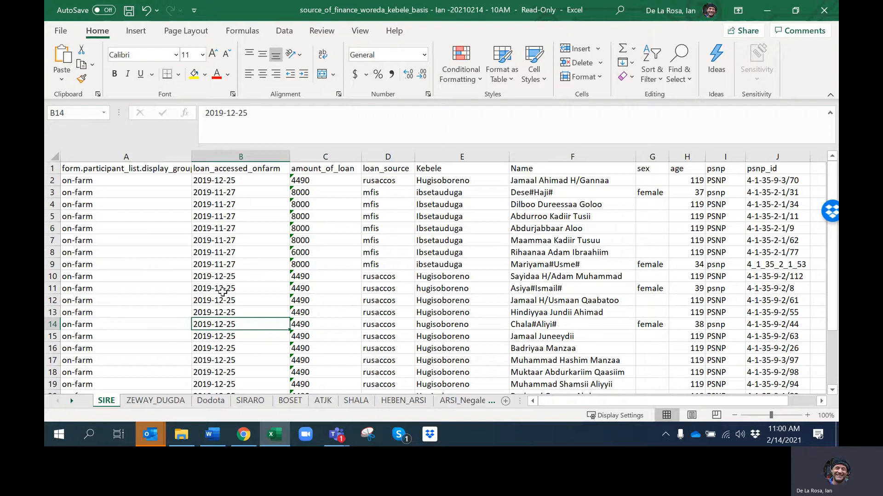
{"action": "left_click", "coordinate": [154, 215]}
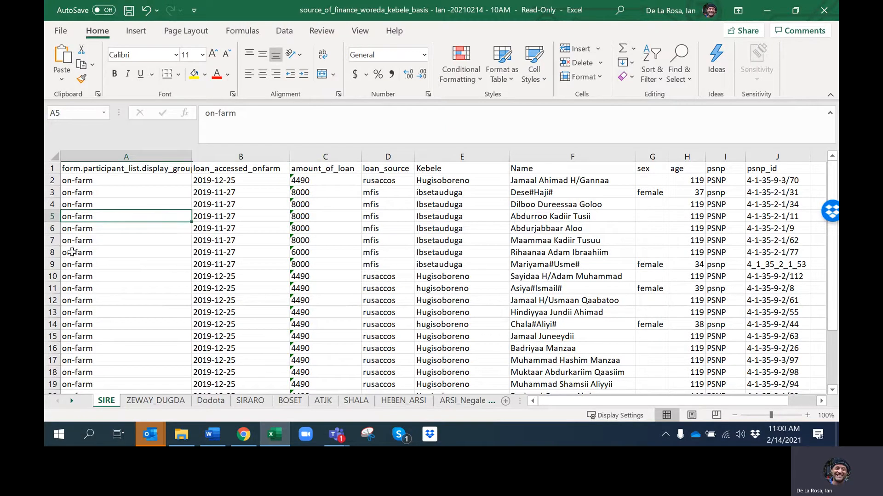
Freeze the panes at cell B2 of the SIRE sheet so the header row and first column stay visible
{"action": "left_click", "coordinate": [262, 179]}
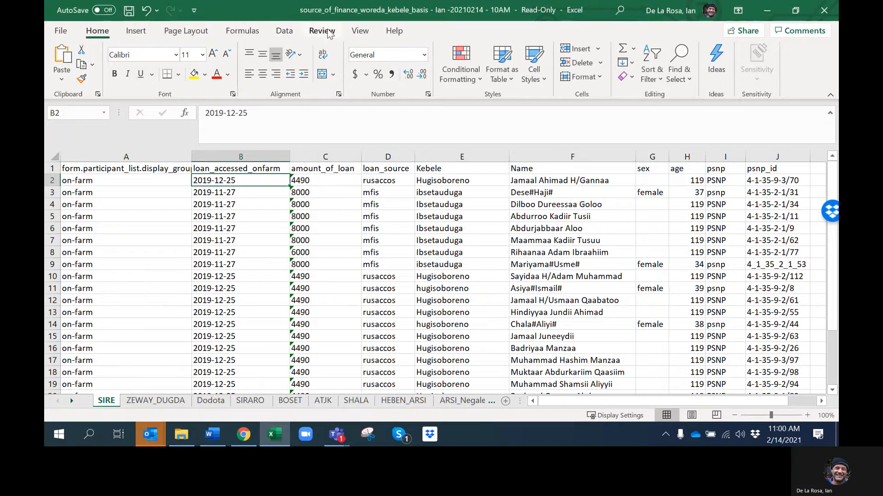
{"action": "left_click", "coordinate": [359, 31]}
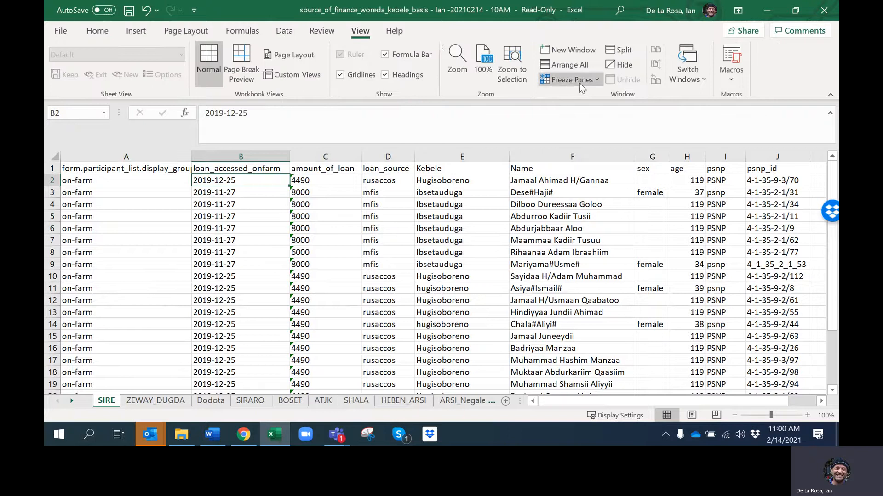
{"action": "left_click", "coordinate": [566, 80]}
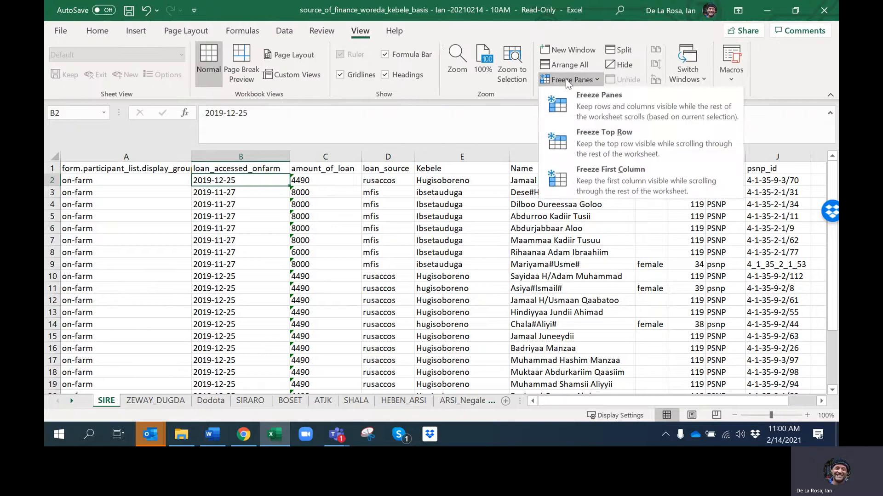
{"action": "left_click", "coordinate": [592, 98]}
{"action": "left_click", "coordinate": [256, 233]}
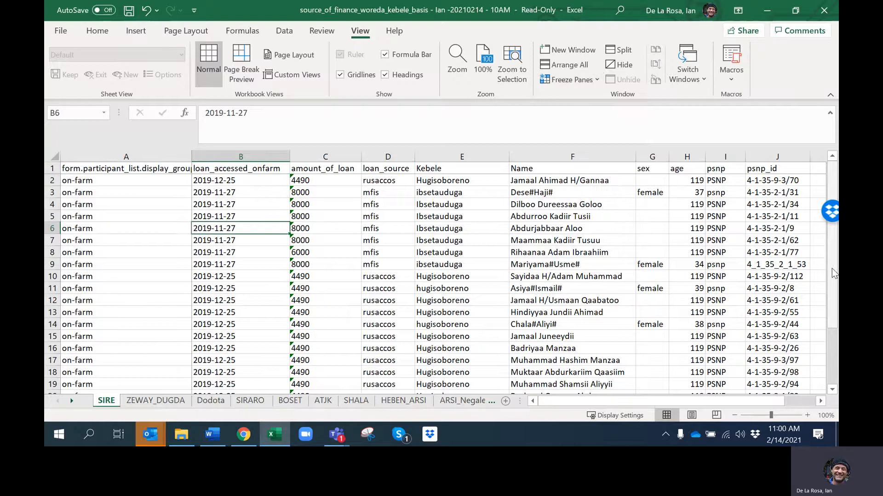
{"action": "left_click_drag", "start_coordinate": [833, 271], "coordinate": [831, 240]}
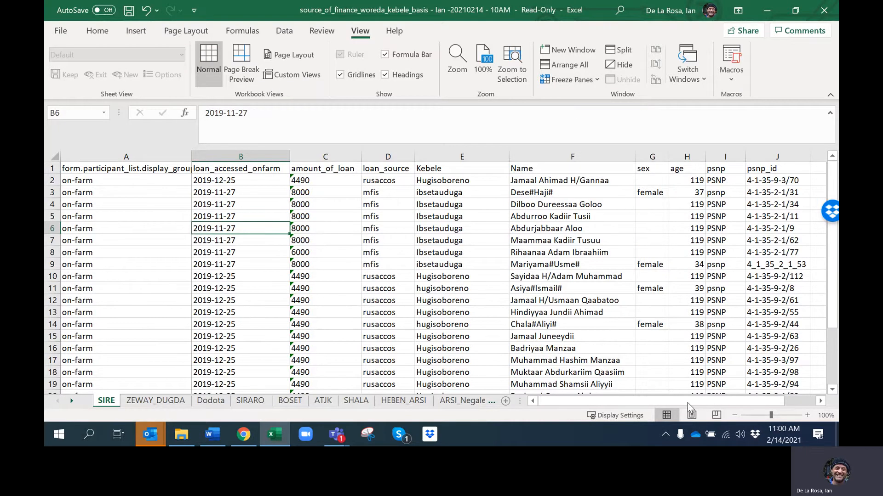
{"action": "left_click_drag", "start_coordinate": [690, 403], "coordinate": [551, 393]}
{"action": "left_click", "coordinate": [113, 189]}
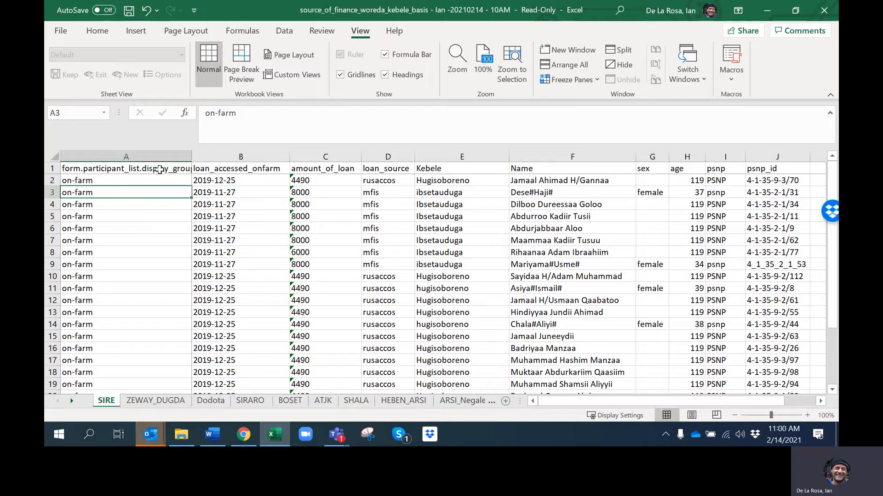
Select the whole SIRE sheet and add filters to its header row
{"action": "left_click", "coordinate": [55, 158]}
{"action": "left_click", "coordinate": [321, 30]}
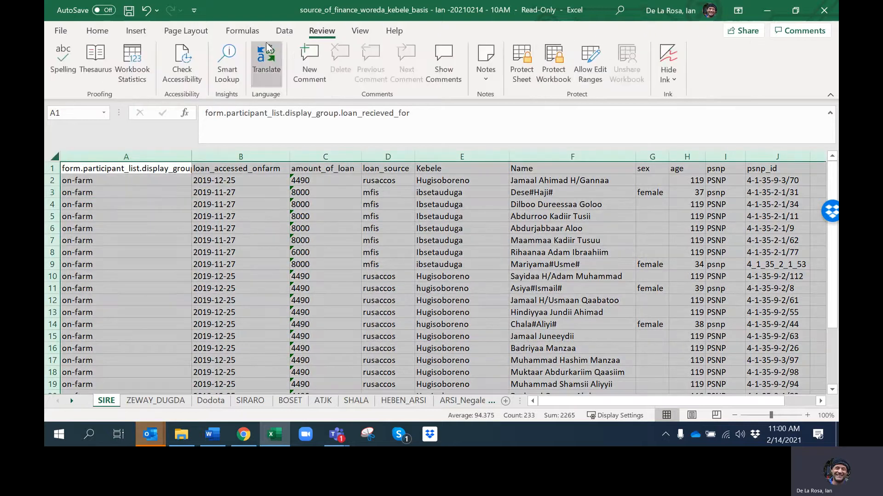
{"action": "left_click", "coordinate": [285, 32]}
{"action": "left_click", "coordinate": [550, 62]}
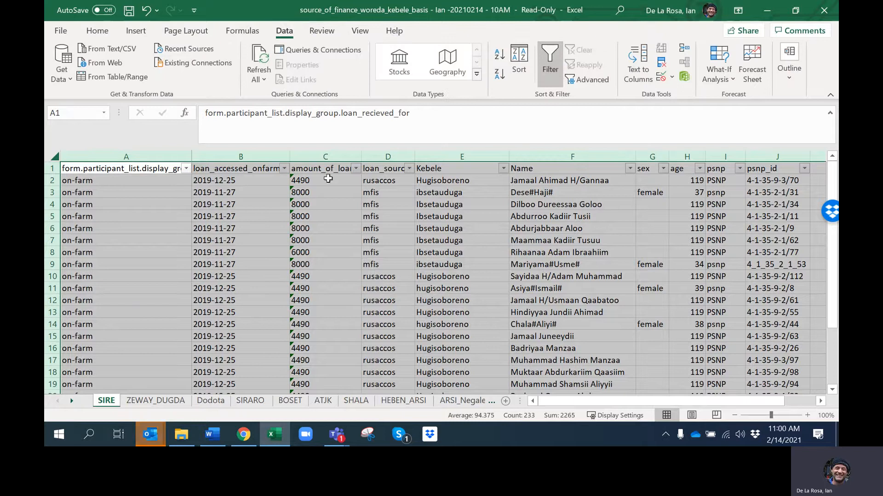
Examine the filter values of the first column and the amount_of_loan, loan_source, Kebele, sex and age columns without applying a filter
{"action": "left_click", "coordinate": [186, 169]}
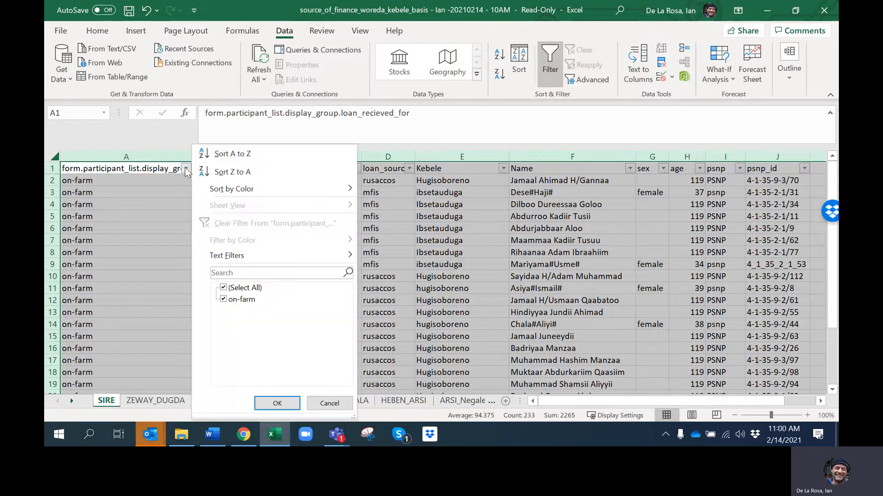
{"action": "left_click", "coordinate": [329, 404]}
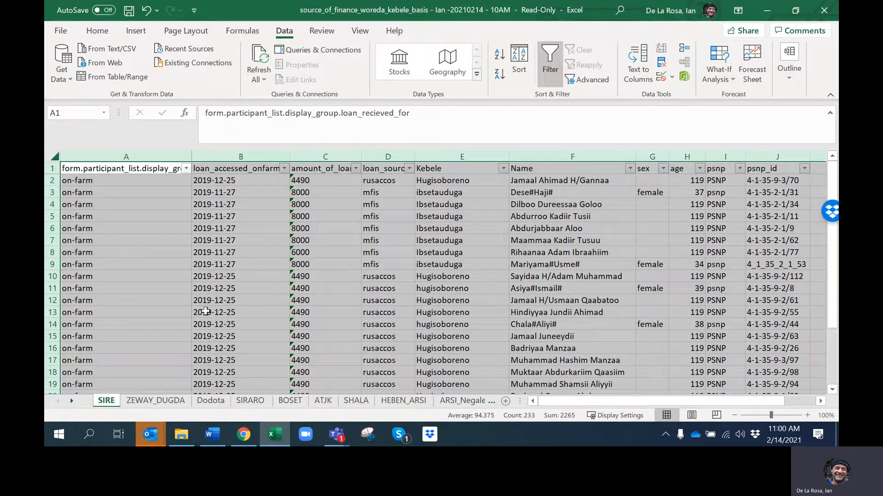
{"action": "left_click", "coordinate": [355, 168]}
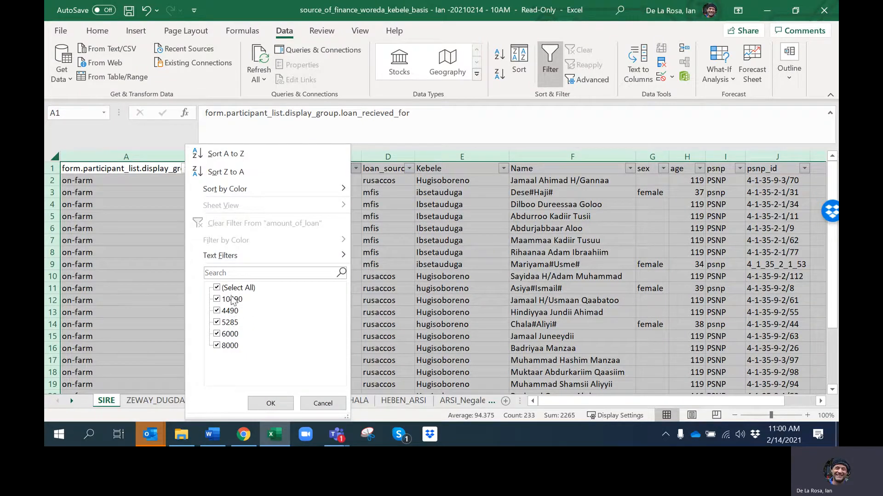
{"action": "left_click", "coordinate": [325, 403]}
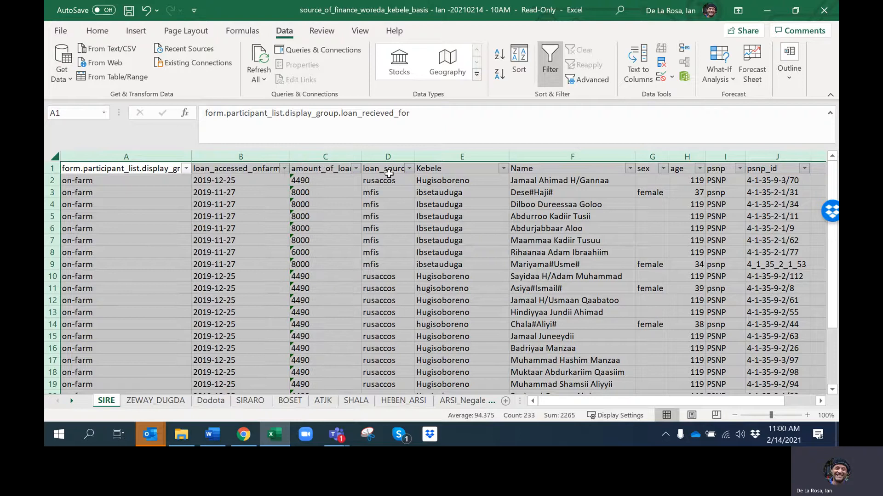
{"action": "left_click", "coordinate": [410, 168]}
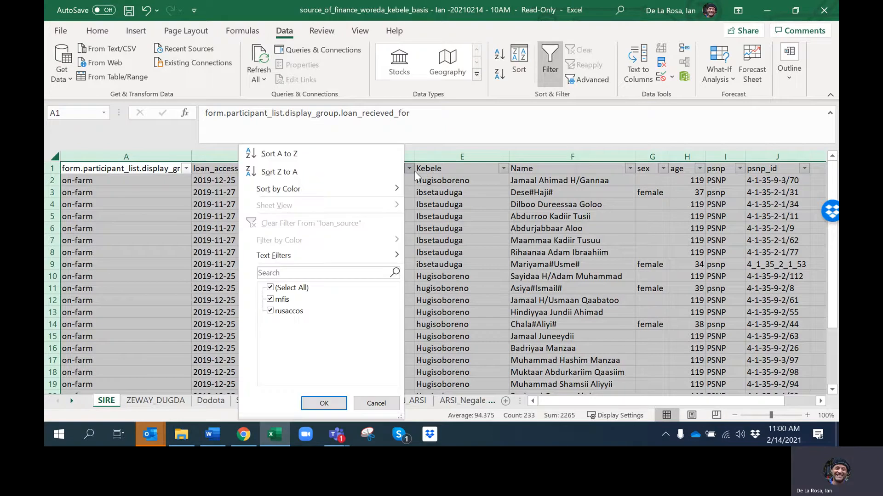
{"action": "left_click", "coordinate": [414, 172]}
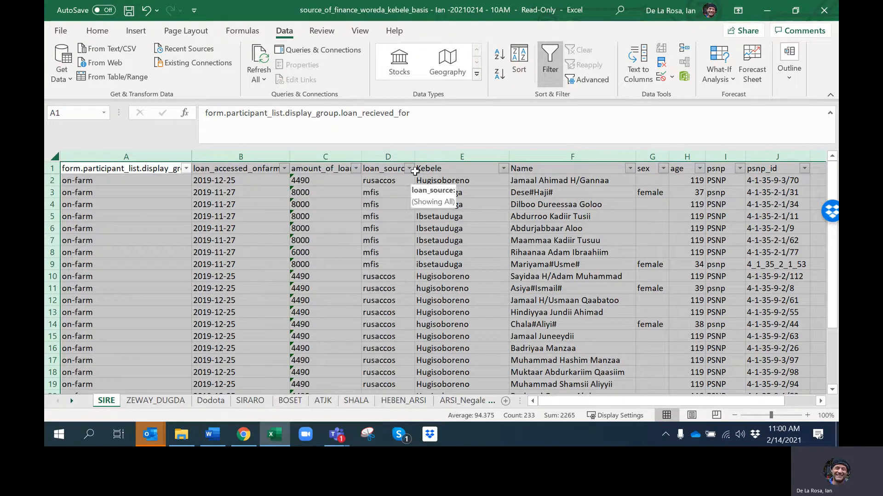
{"action": "left_click", "coordinate": [503, 168]}
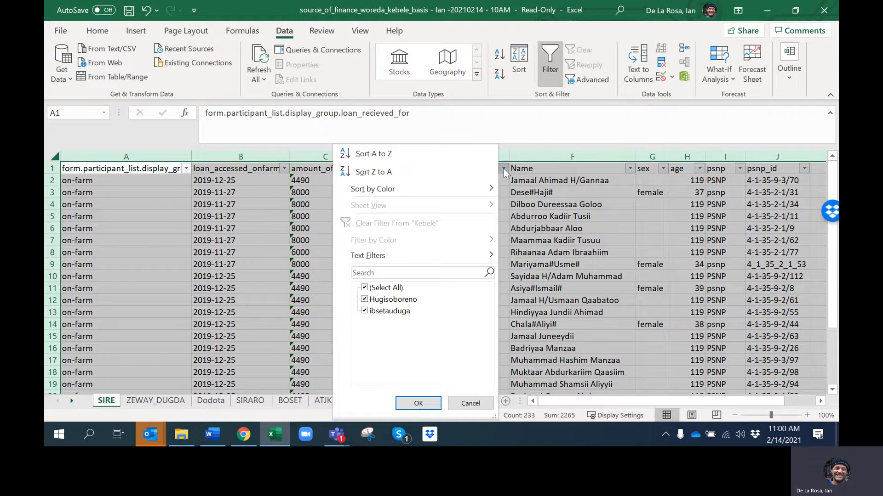
{"action": "left_click", "coordinate": [503, 168]}
{"action": "left_click", "coordinate": [663, 168]}
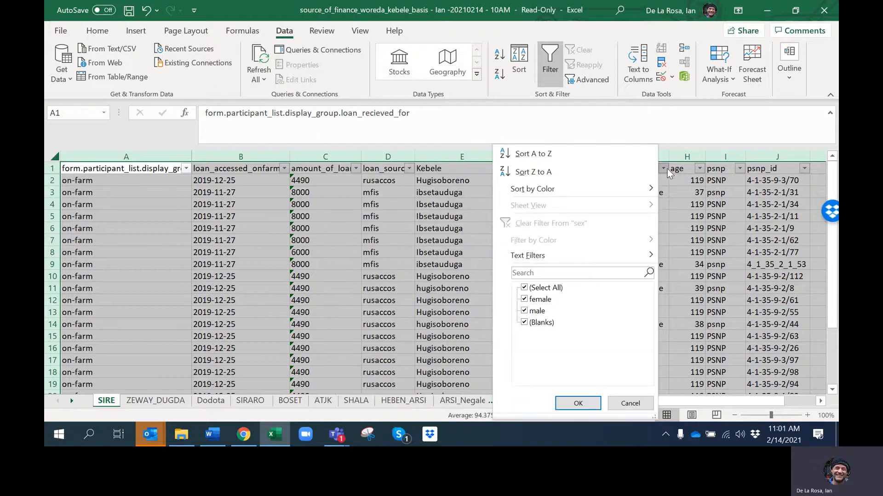
{"action": "left_click", "coordinate": [666, 169]}
{"action": "left_click", "coordinate": [698, 169]}
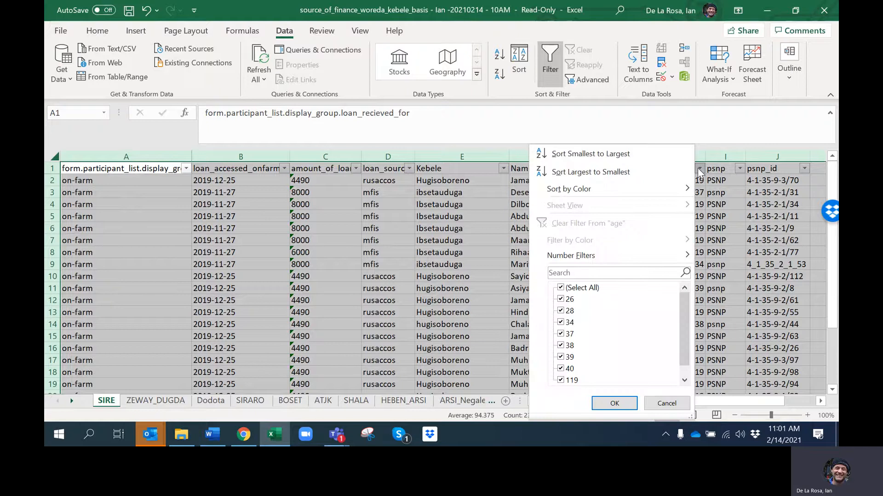
{"action": "left_click", "coordinate": [666, 403]}
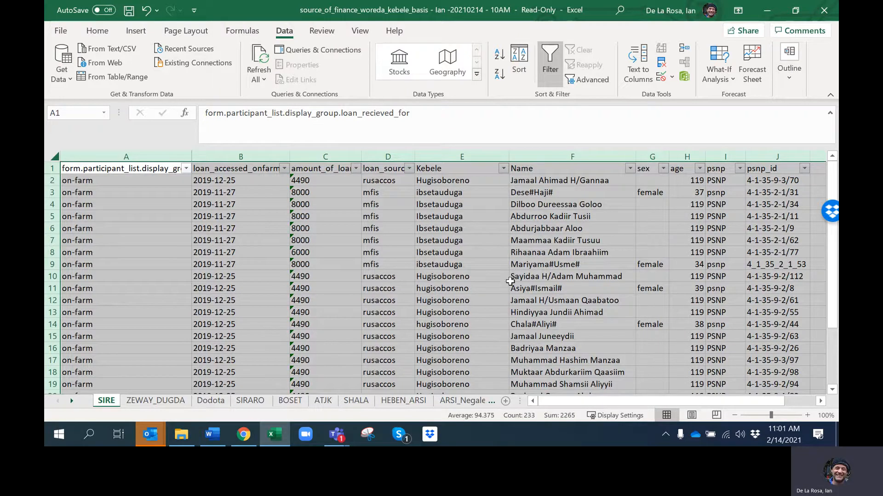
{"action": "left_click", "coordinate": [287, 240]}
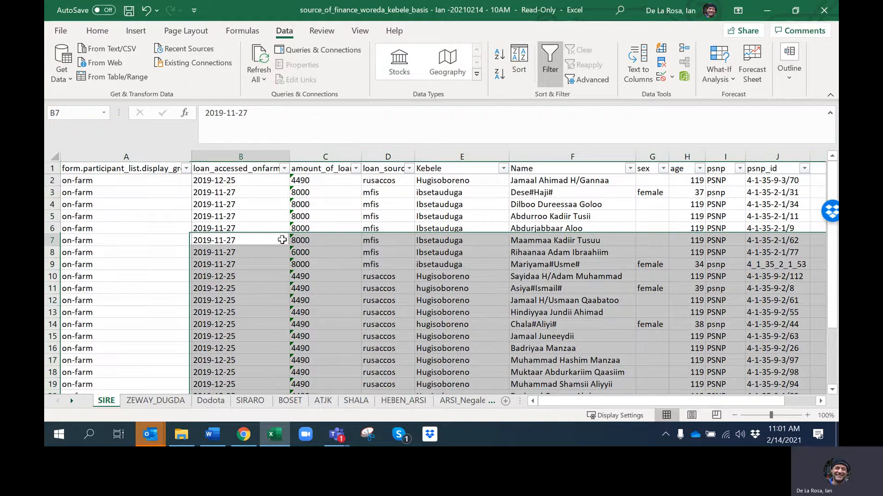
{"action": "left_click", "coordinate": [303, 180]}
{"action": "left_click", "coordinate": [304, 216]}
{"action": "left_click", "coordinate": [309, 276]}
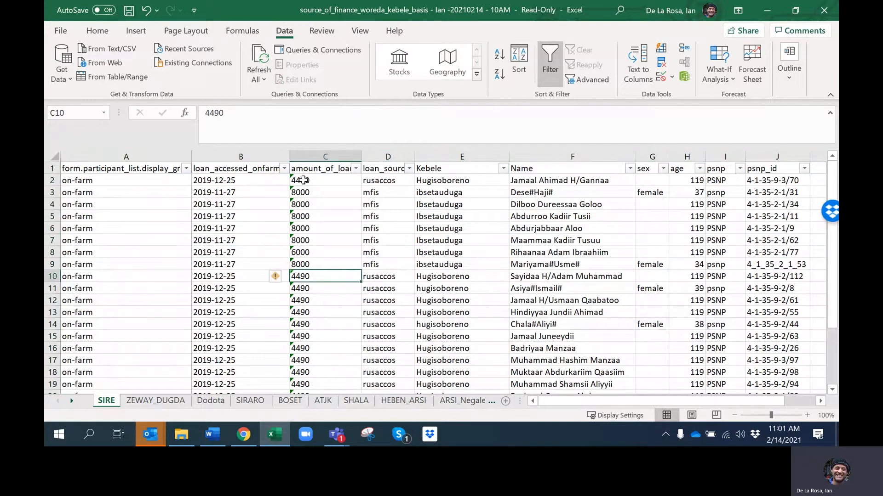
{"action": "left_click_drag", "start_coordinate": [303, 180], "coordinate": [322, 300]}
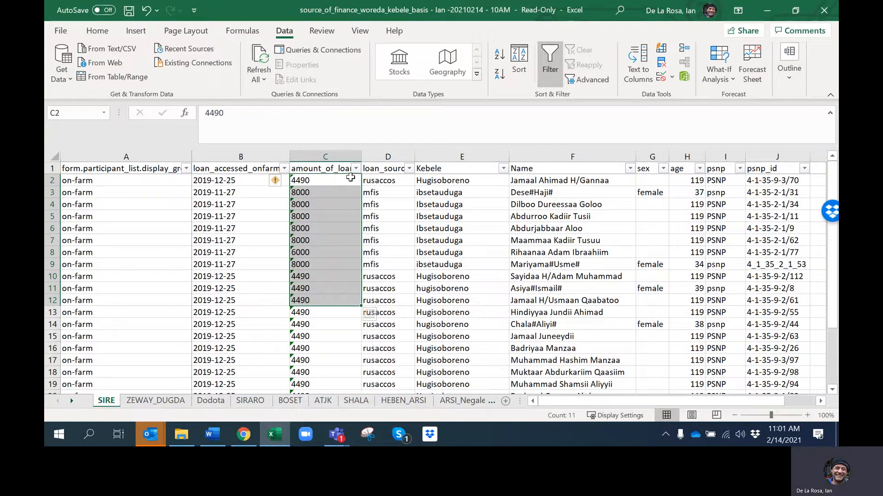
{"action": "left_click", "coordinate": [324, 228]}
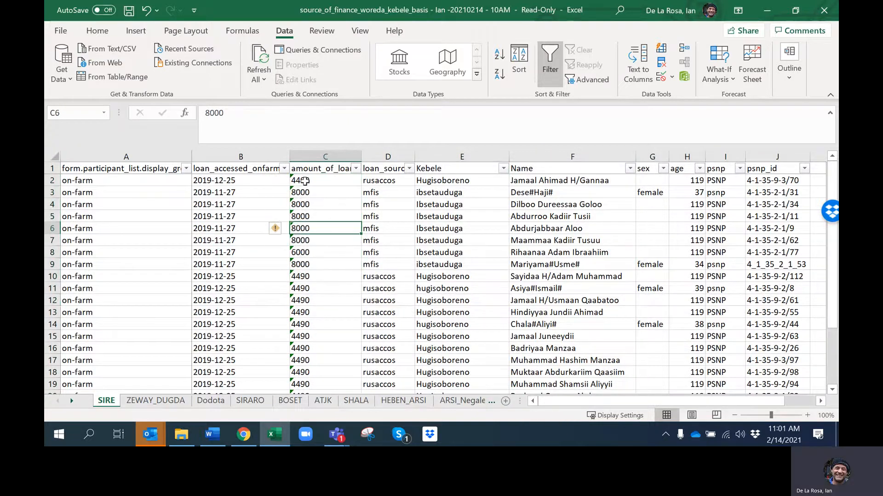
Convert the text-stored loan amounts in C2:C25 to numbers
{"action": "left_click_drag", "start_coordinate": [304, 179], "coordinate": [306, 361]}
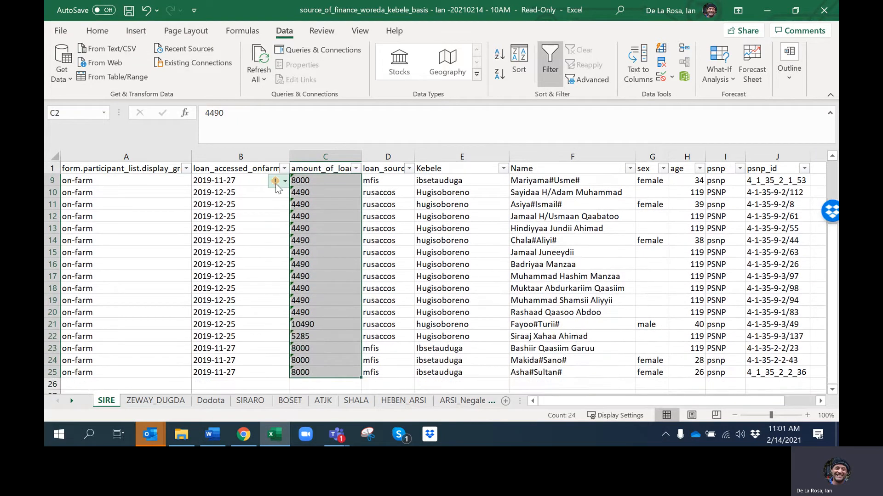
{"action": "mouse_move", "coordinate": [275, 184]}
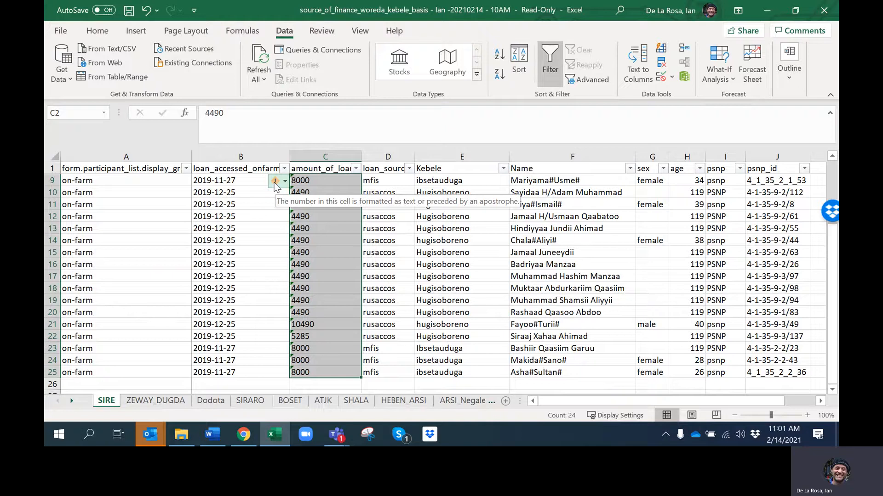
{"action": "left_click", "coordinate": [285, 182]}
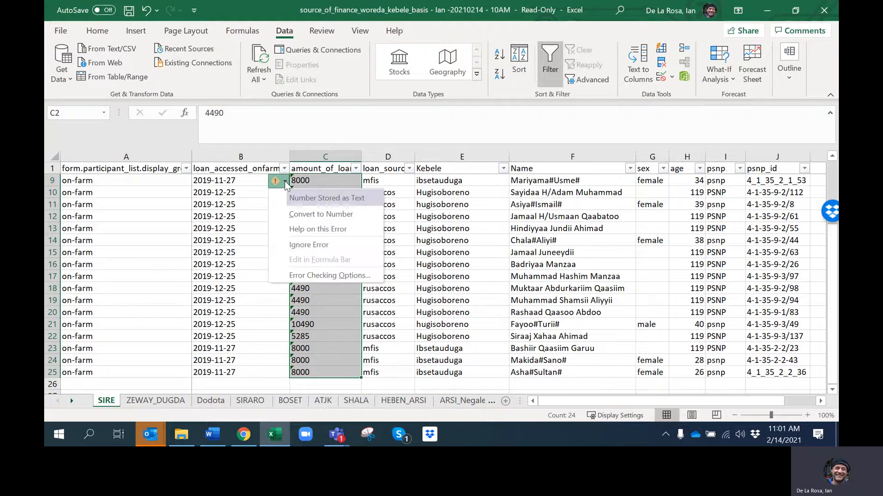
{"action": "left_click", "coordinate": [301, 214]}
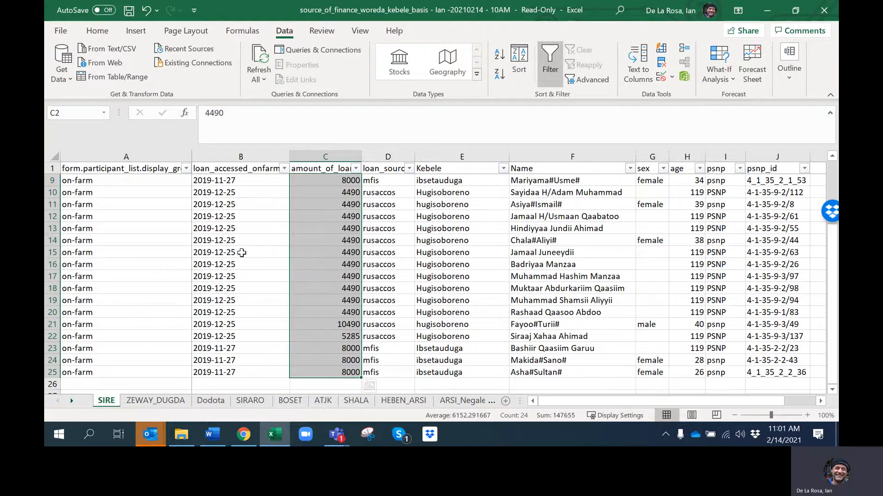
Format the selected loan amounts with a comma thousands separator and no decimal places
{"action": "left_click", "coordinate": [97, 30]}
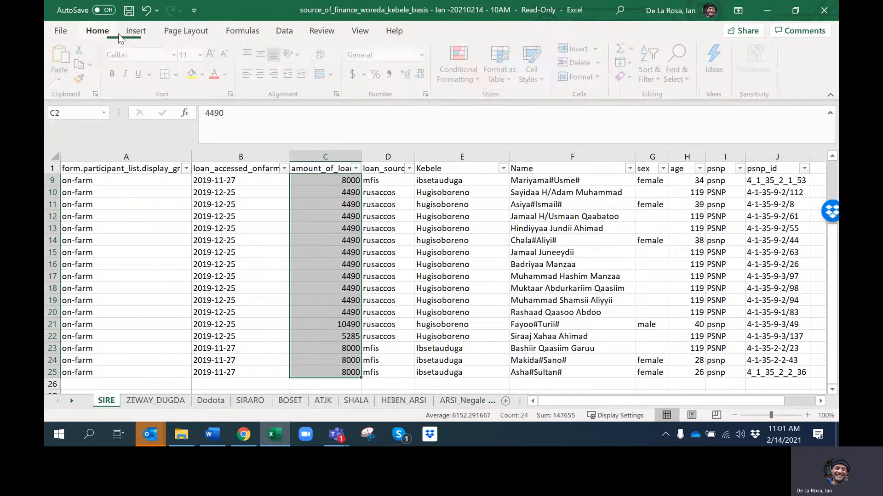
{"action": "left_click", "coordinate": [392, 74]}
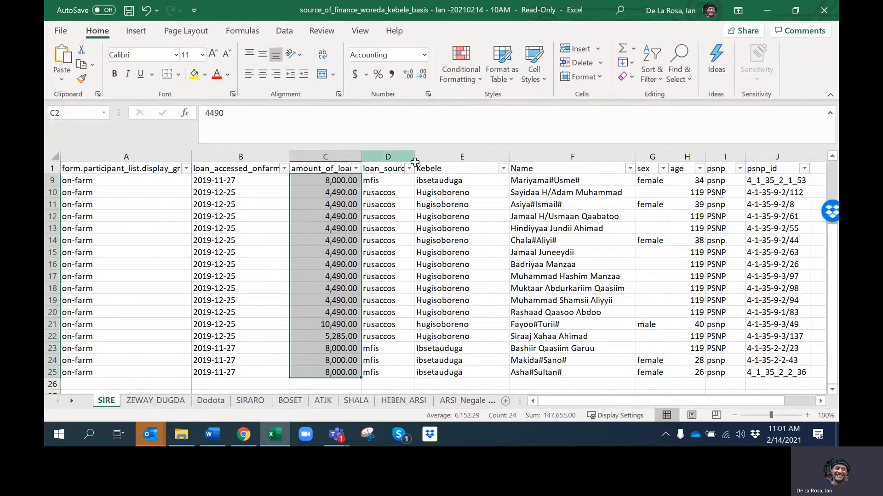
{"action": "left_click", "coordinate": [422, 75]}
{"action": "left_click", "coordinate": [422, 75]}
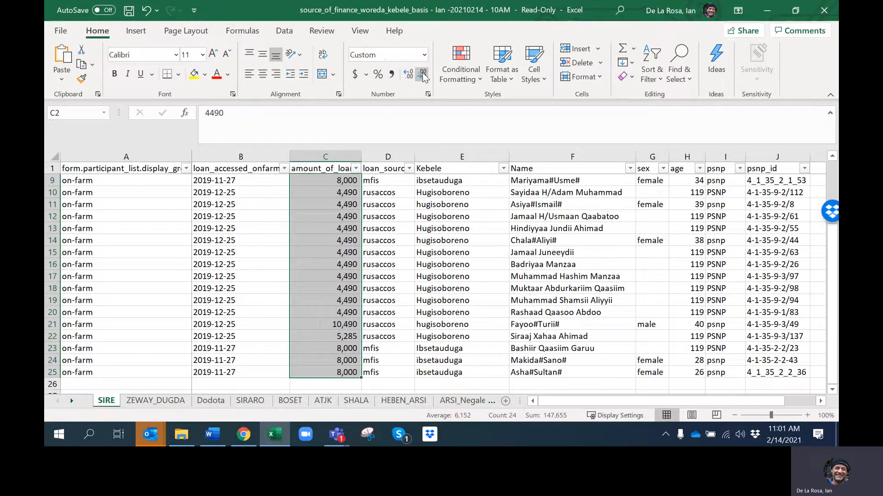
{"action": "left_click", "coordinate": [345, 310]}
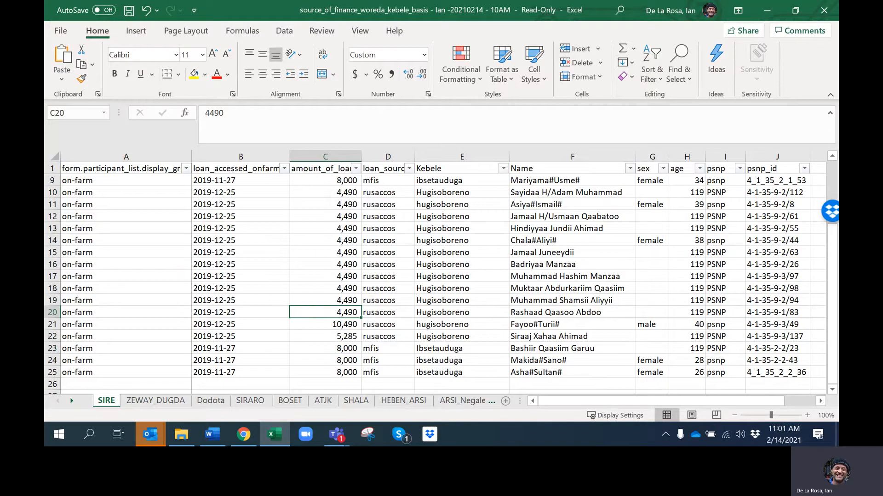
{"action": "left_click", "coordinate": [332, 218]}
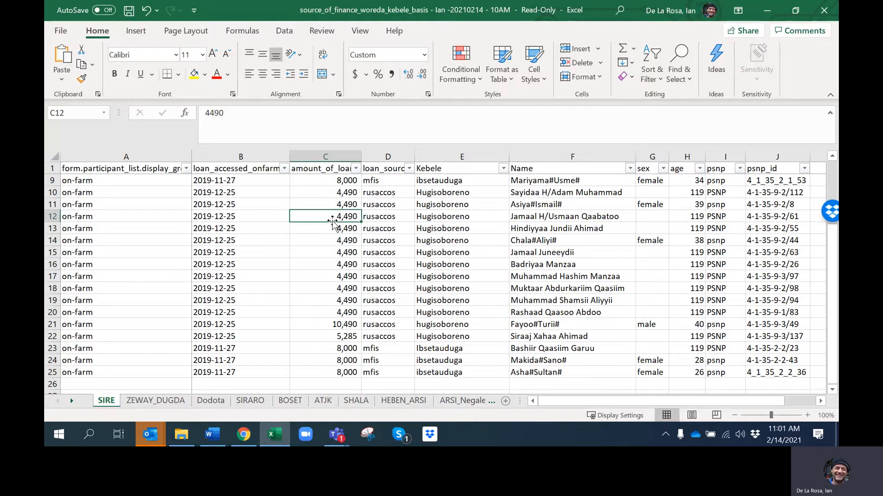
{"action": "scroll", "coordinate": [333, 223], "scroll_direction": "up", "scroll_amount": 1}
{"action": "scroll", "coordinate": [333, 224], "scroll_direction": "up", "scroll_amount": 2}
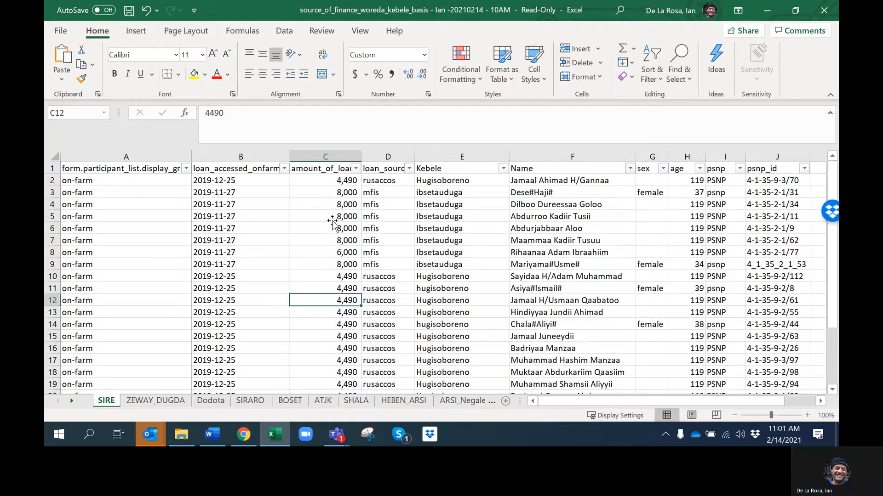
Create a PivotTable from the whole SIRE sheet on a new worksheet
{"action": "left_click", "coordinate": [56, 156]}
{"action": "left_click", "coordinate": [136, 31]}
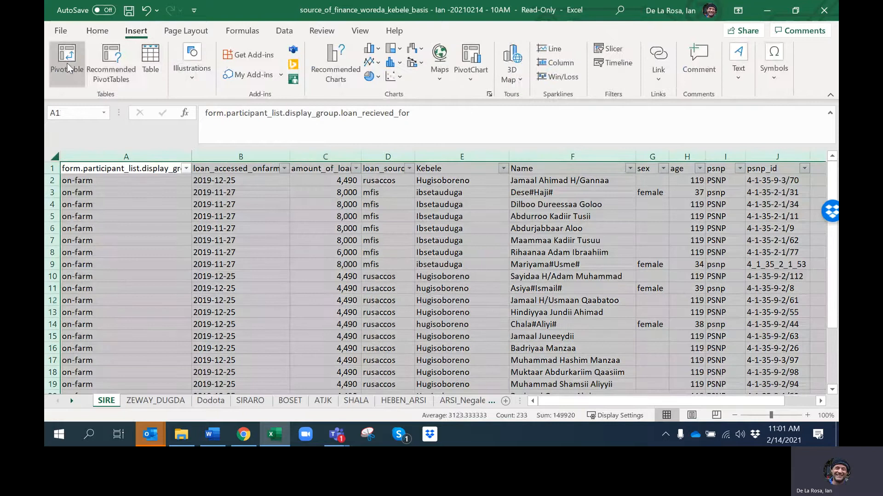
{"action": "left_click", "coordinate": [67, 64]}
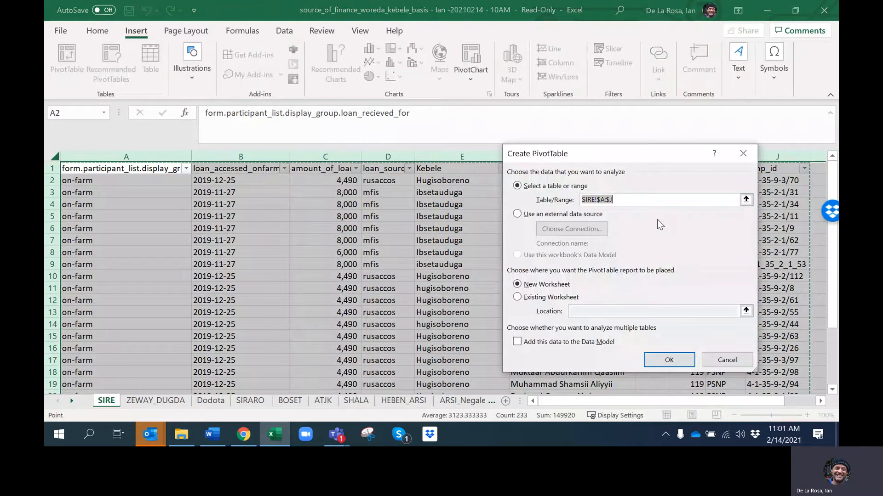
{"action": "left_click", "coordinate": [669, 360]}
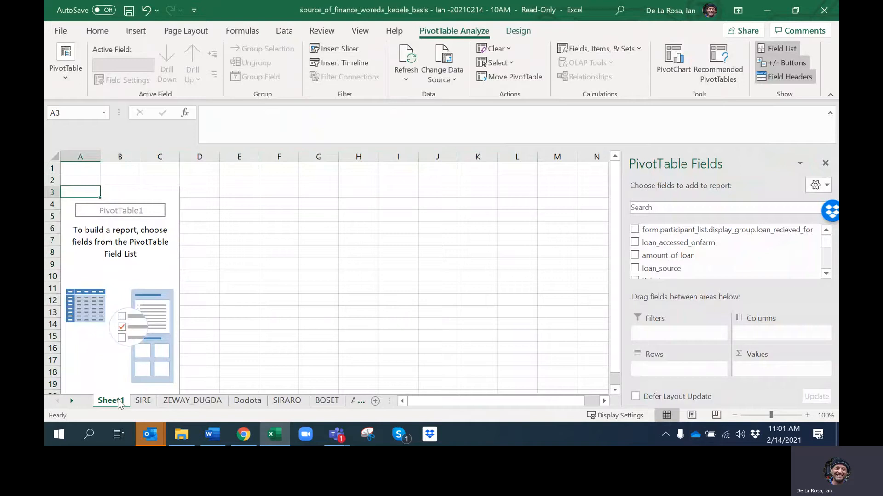
Rename the new PivotTable worksheet as "Sire - Pivot" and select the empty PivotTable
{"action": "right_click", "coordinate": [119, 404]}
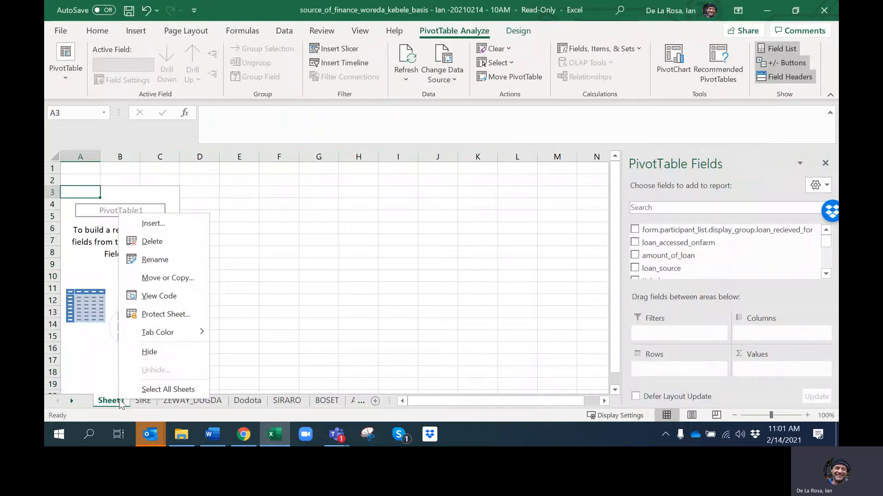
{"action": "left_click", "coordinate": [155, 260]}
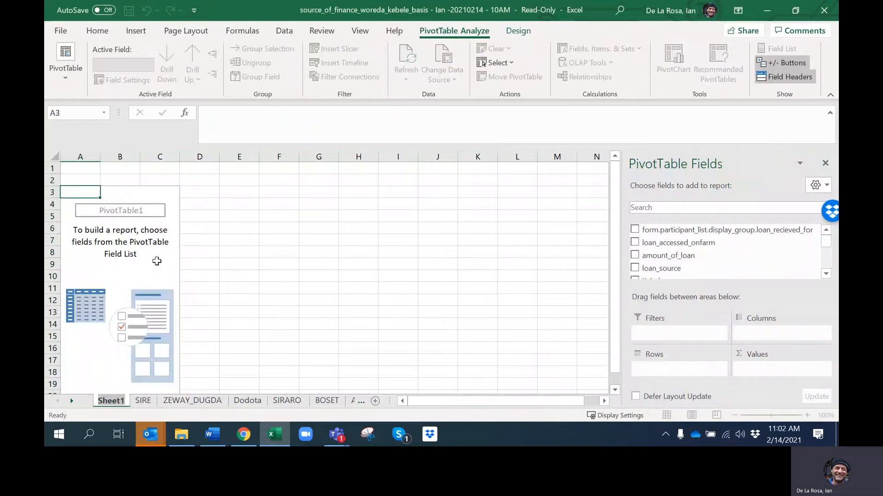
{"action": "type", "text": "Sire -"}
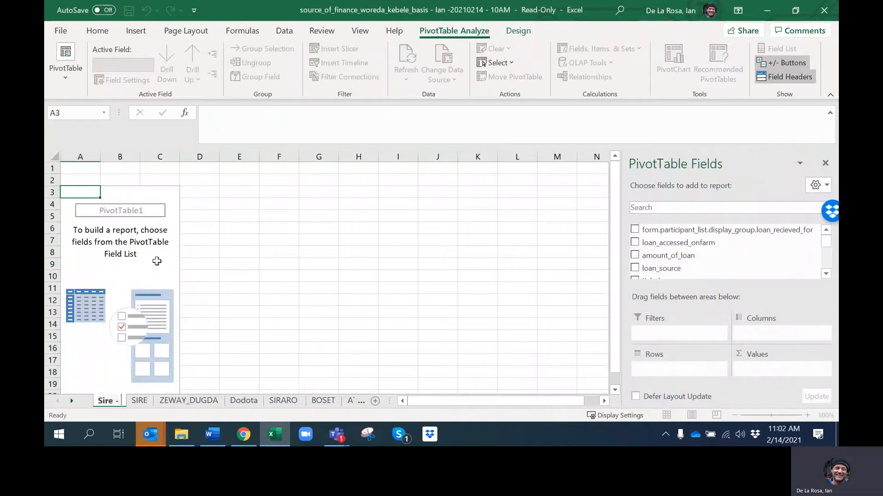
{"action": "type", "text": " Pivot"}
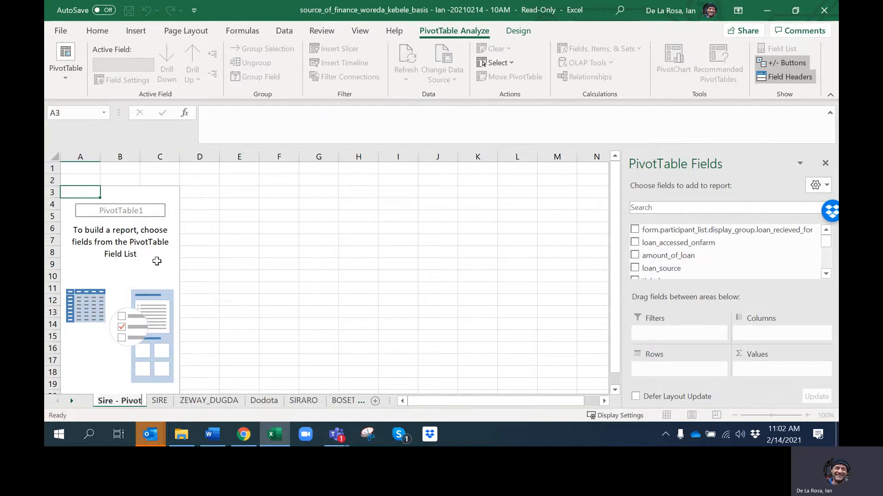
{"action": "left_click", "coordinate": [345, 239]}
{"action": "left_click", "coordinate": [146, 255]}
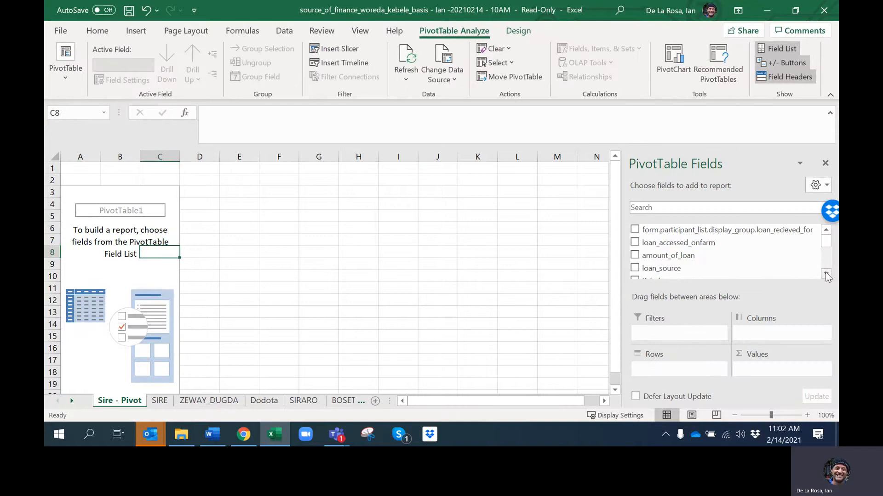
Review the PivotTable's available fields and compare them with the column headers on the SIRE sheet
{"action": "left_click", "coordinate": [826, 273]}
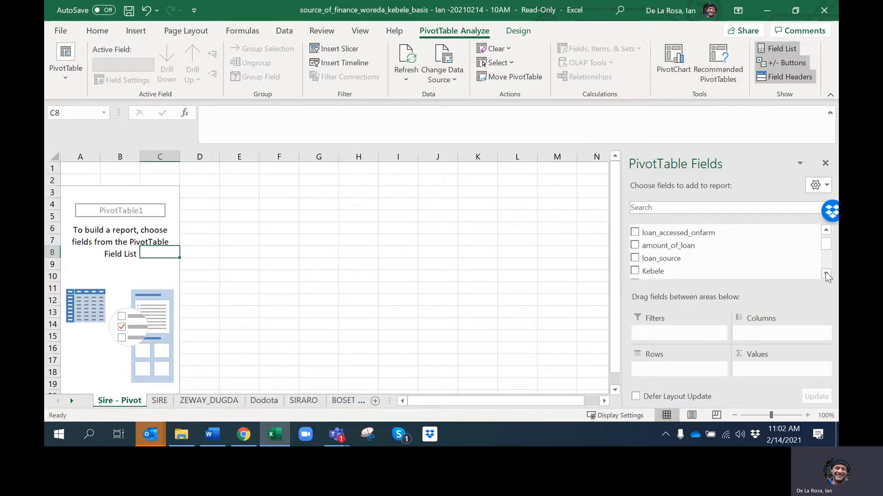
{"action": "left_click", "coordinate": [826, 274]}
{"action": "left_click", "coordinate": [826, 274]}
{"action": "left_click", "coordinate": [826, 274]}
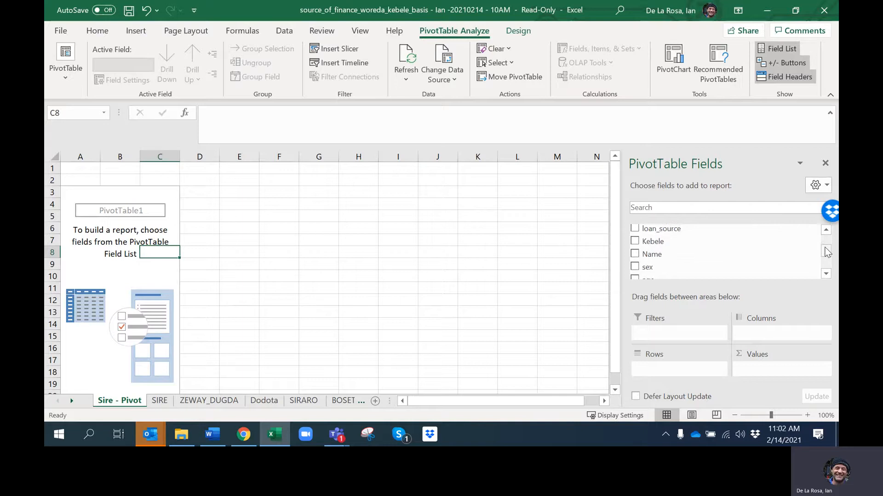
{"action": "left_click_drag", "start_coordinate": [827, 251], "coordinate": [832, 239]}
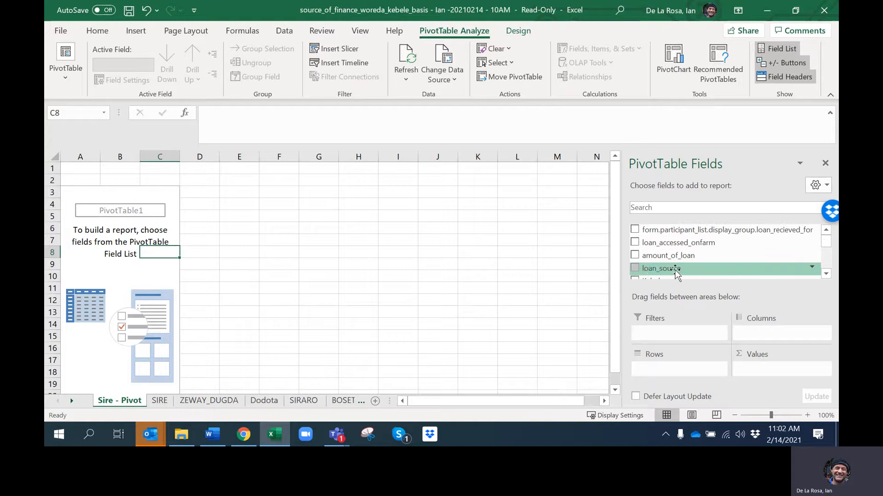
{"action": "left_click", "coordinate": [162, 402]}
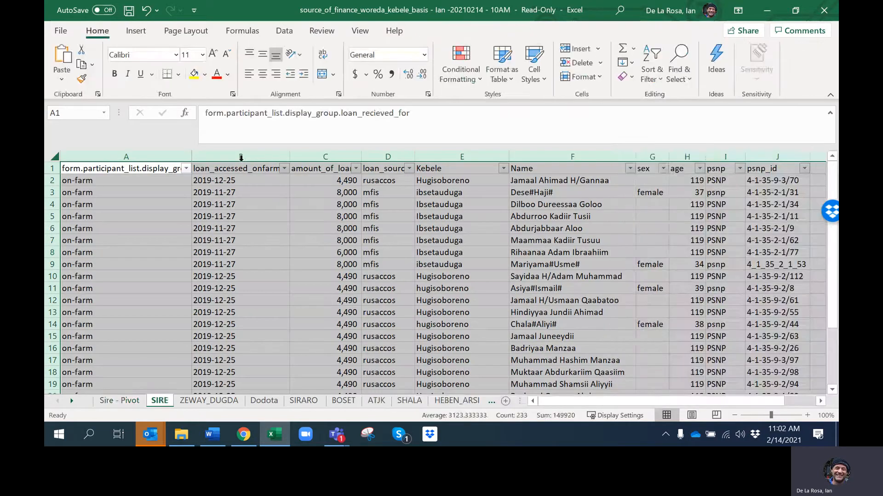
{"action": "left_click", "coordinate": [120, 400]}
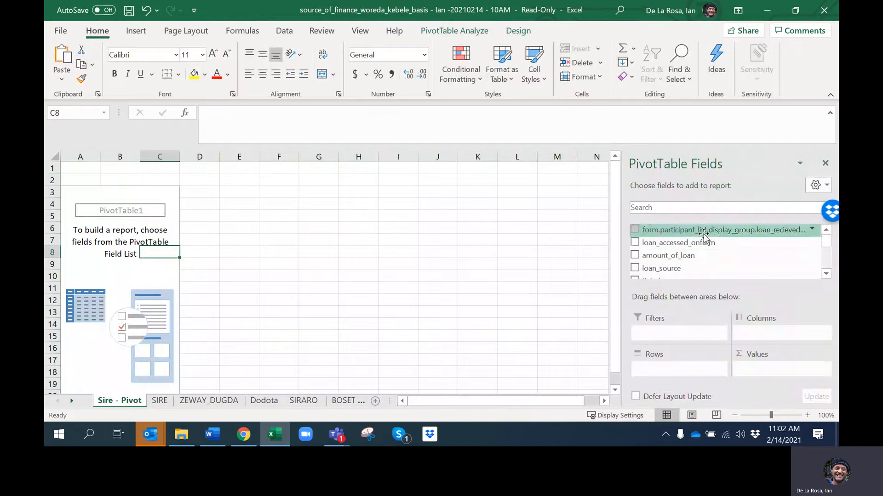
Try a pivot layout with loan_source as rows and age as columns, and remove both fields from it
{"action": "left_click_drag", "start_coordinate": [675, 271], "coordinate": [673, 366]}
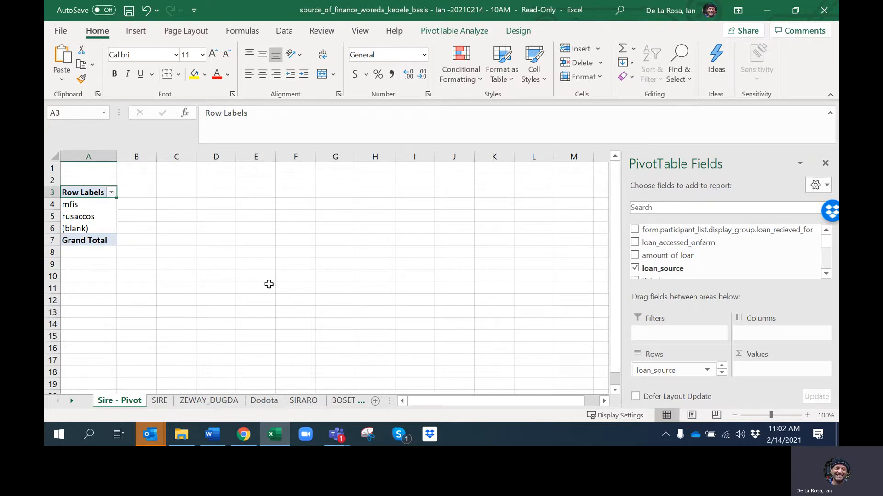
{"action": "left_click", "coordinate": [826, 275]}
{"action": "left_click_drag", "start_coordinate": [826, 246], "coordinate": [829, 263]}
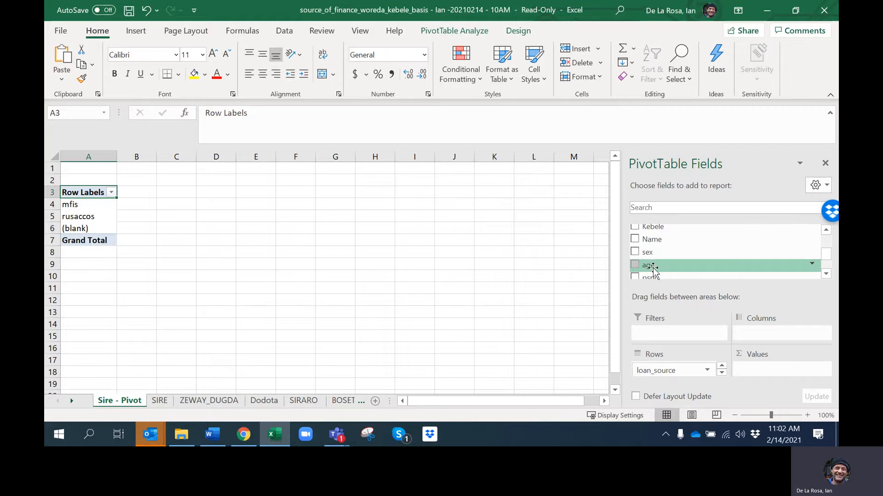
{"action": "left_click_drag", "start_coordinate": [652, 267], "coordinate": [776, 336]}
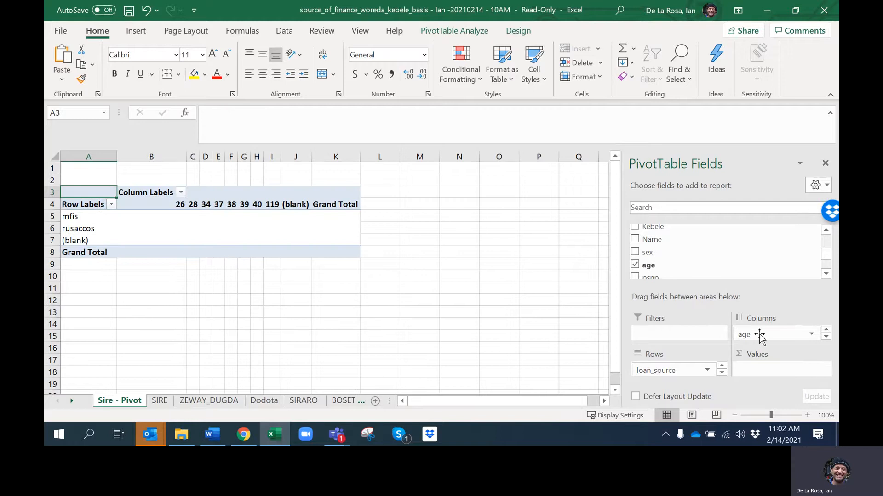
{"action": "left_click_drag", "start_coordinate": [758, 336], "coordinate": [765, 268]}
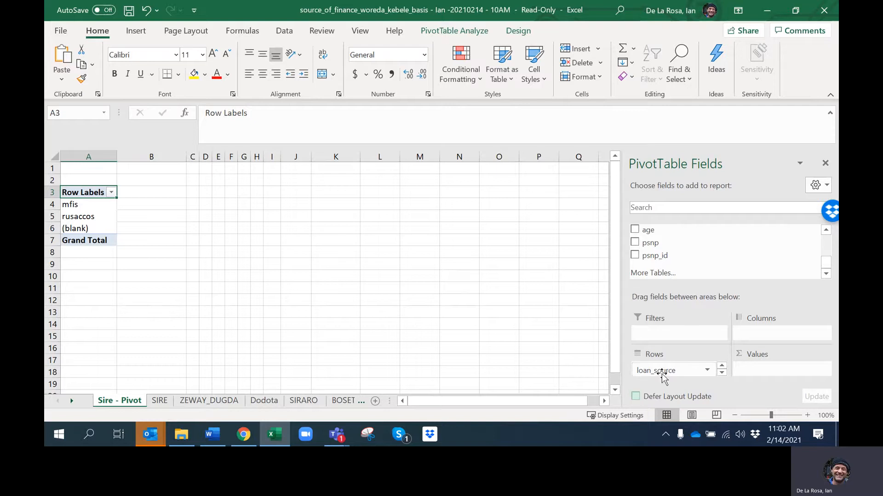
{"action": "left_click_drag", "start_coordinate": [662, 370], "coordinate": [753, 268]}
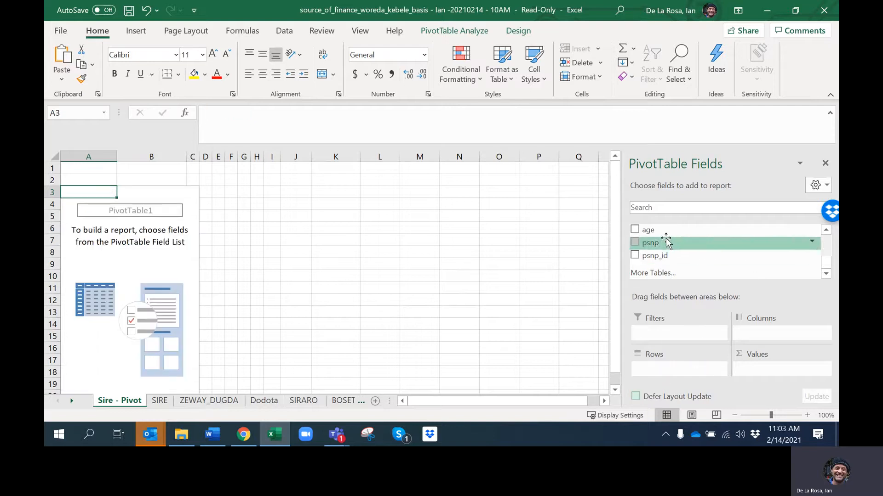
Lay out the PivotTable with age as rows, loan_source as columns and the count of Name as values
{"action": "left_click_drag", "start_coordinate": [660, 230], "coordinate": [679, 381]}
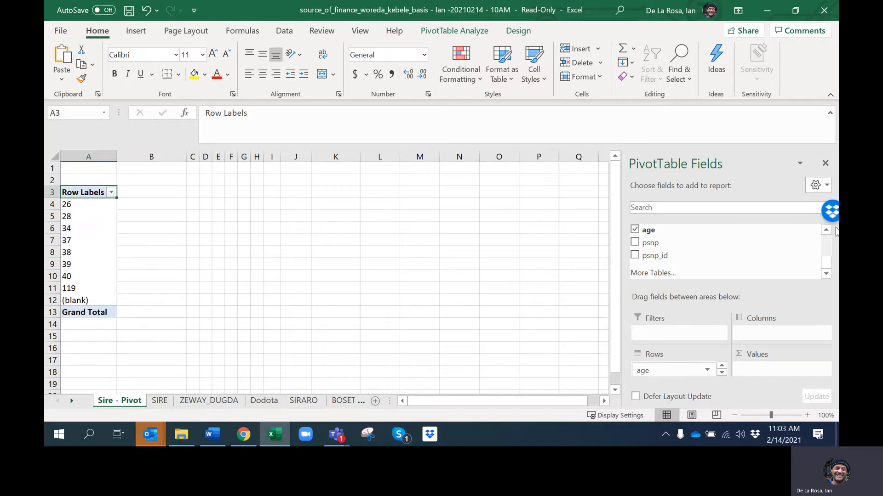
{"action": "mouse_move", "coordinate": [826, 263]}
{"action": "left_mouse_down"}
{"action": "mouse_move", "coordinate": [830, 229]}
{"action": "mouse_move", "coordinate": [827, 254]}
{"action": "left_mouse_up"}
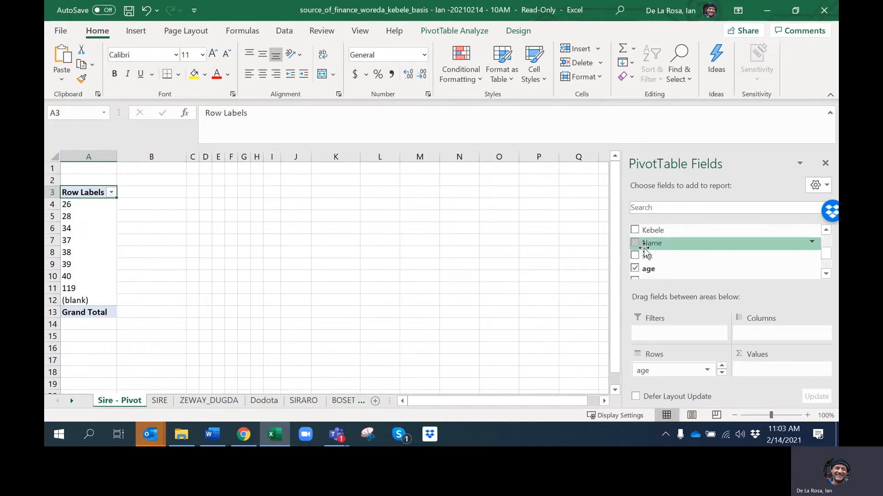
{"action": "left_click_drag", "start_coordinate": [644, 248], "coordinate": [781, 371]}
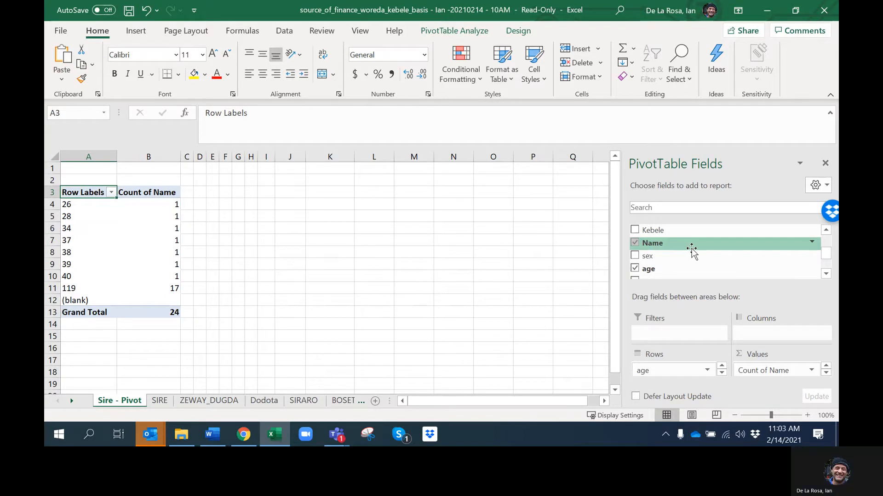
{"action": "scroll", "coordinate": [644, 254], "scroll_direction": "up", "scroll_amount": 2}
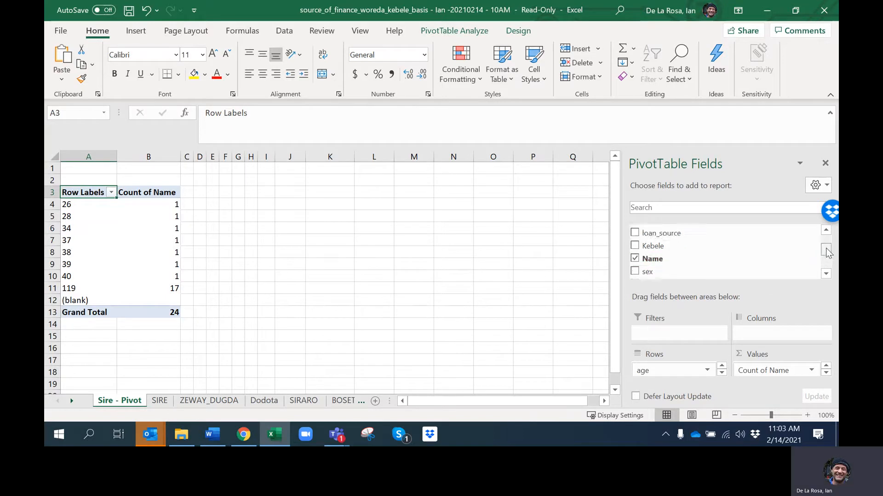
{"action": "left_click_drag", "start_coordinate": [662, 243], "coordinate": [790, 335]}
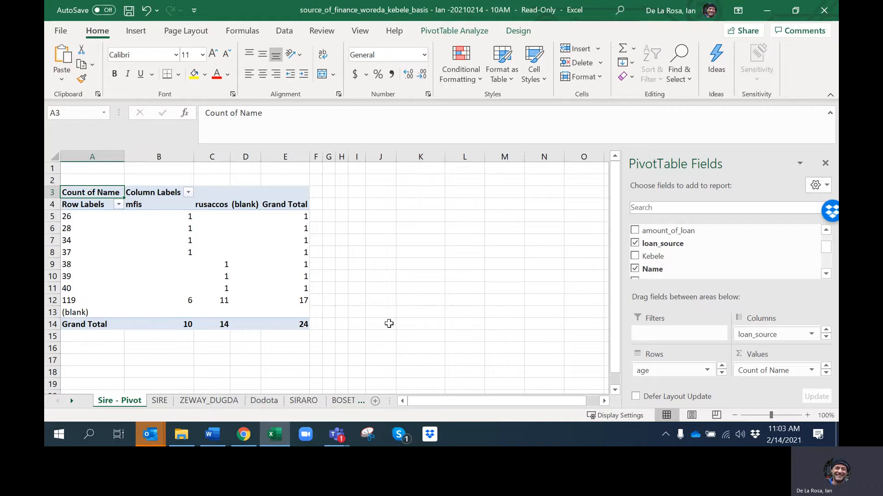
Swap the pivot layout so that loan_source forms the rows and age forms the columns
{"action": "left_click_drag", "start_coordinate": [759, 334], "coordinate": [763, 289]}
{"action": "left_click_drag", "start_coordinate": [658, 370], "coordinate": [772, 334]}
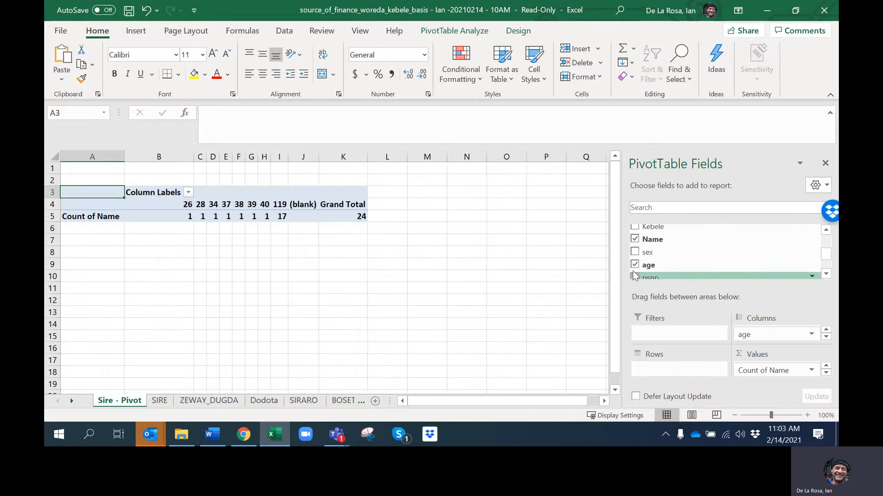
{"action": "left_click", "coordinate": [825, 231]}
{"action": "left_click", "coordinate": [825, 231]}
{"action": "left_click", "coordinate": [826, 230]}
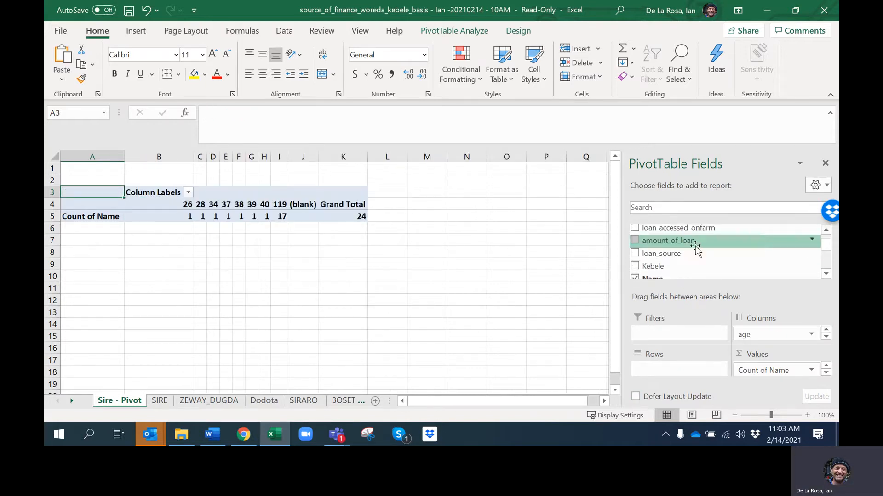
{"action": "left_click_drag", "start_coordinate": [648, 254], "coordinate": [681, 370]}
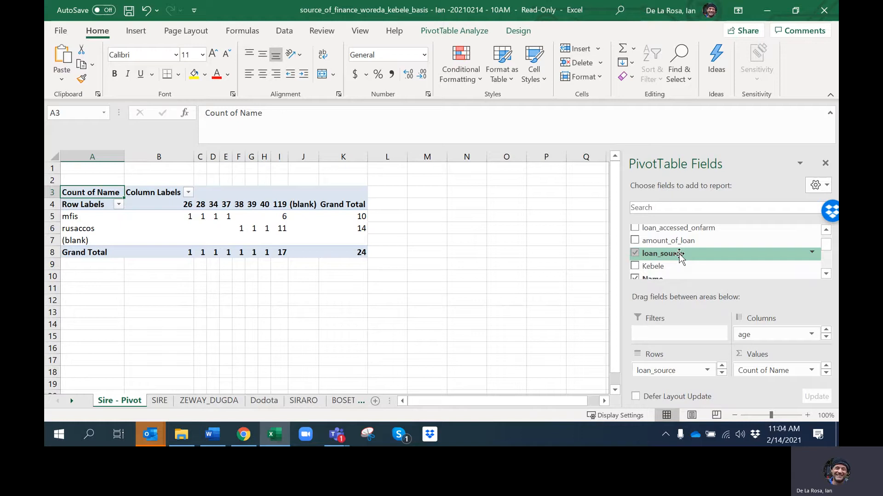
{"action": "left_click", "coordinate": [254, 346]}
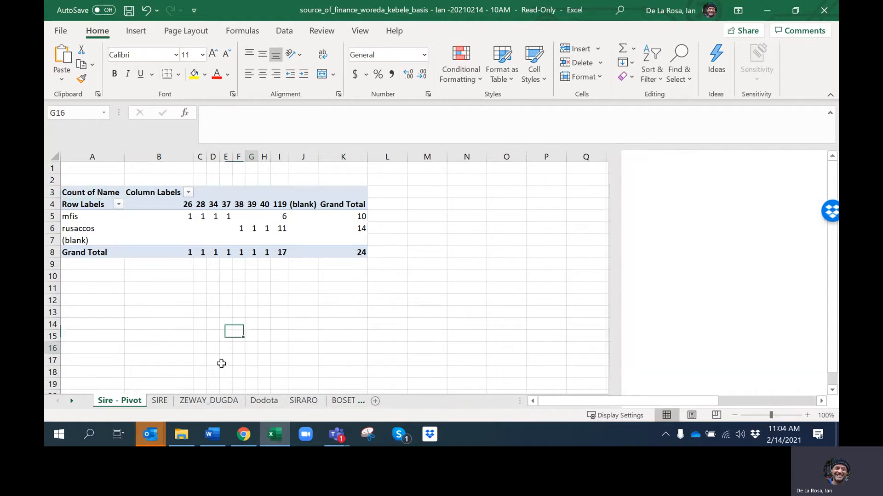
Create a second PivotTable from the whole SIRE sheet at cell A24 of the existing "Sire - Pivot" worksheet
{"action": "left_click", "coordinate": [94, 362]}
{"action": "scroll", "coordinate": [333, 347], "scroll_direction": "down", "scroll_amount": 1}
{"action": "scroll", "coordinate": [333, 346], "scroll_direction": "down", "scroll_amount": 2}
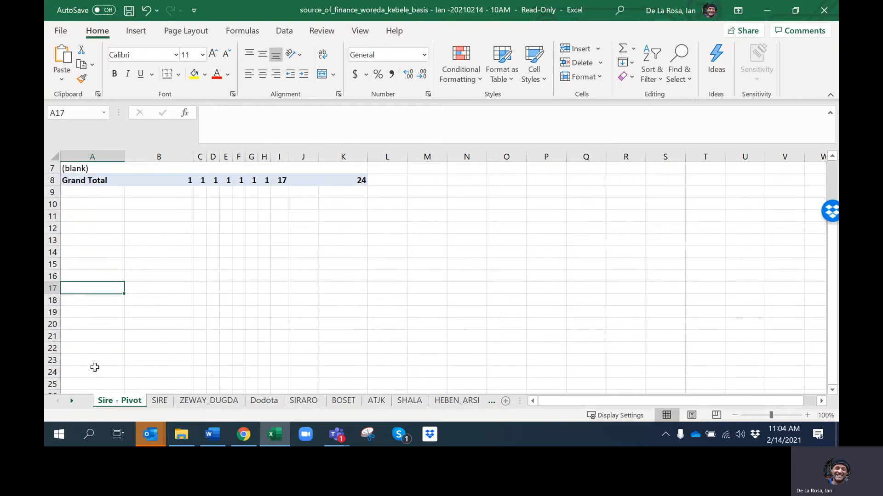
{"action": "left_click", "coordinate": [92, 348]}
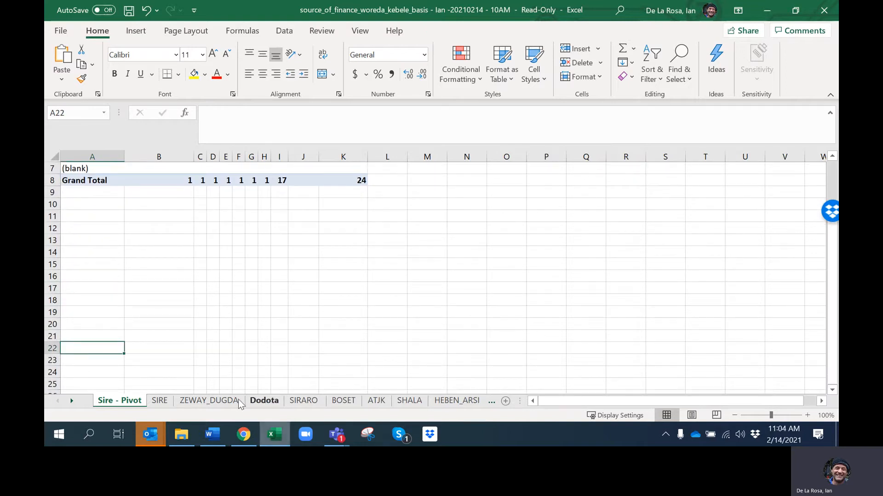
{"action": "left_click", "coordinate": [160, 401]}
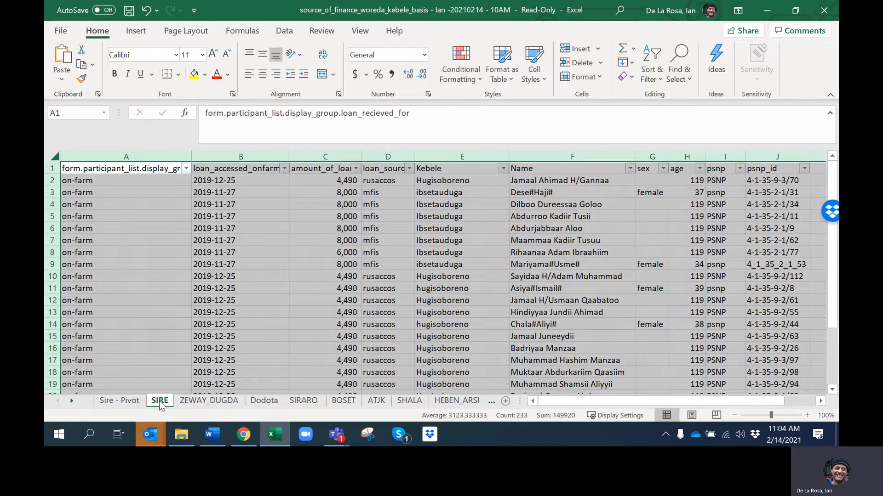
{"action": "key", "text": "alt+n"}
{"action": "key", "text": "v"}
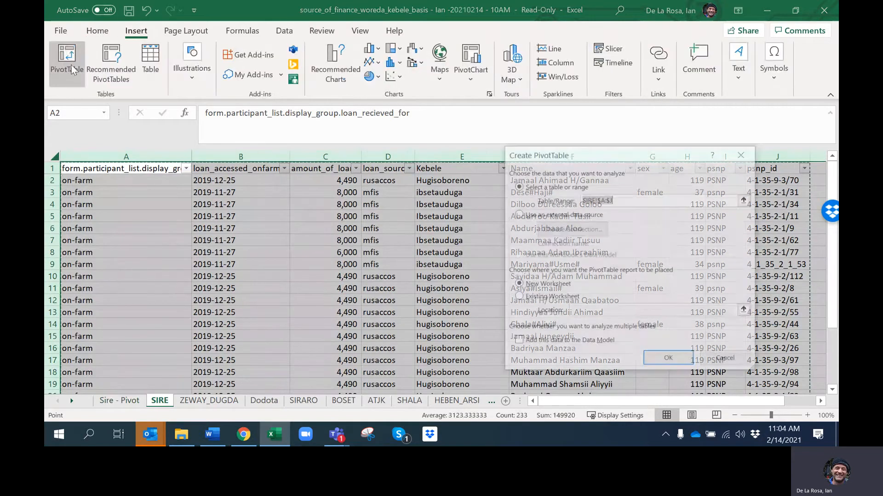
{"action": "left_click", "coordinate": [520, 298]}
{"action": "left_click", "coordinate": [110, 403]}
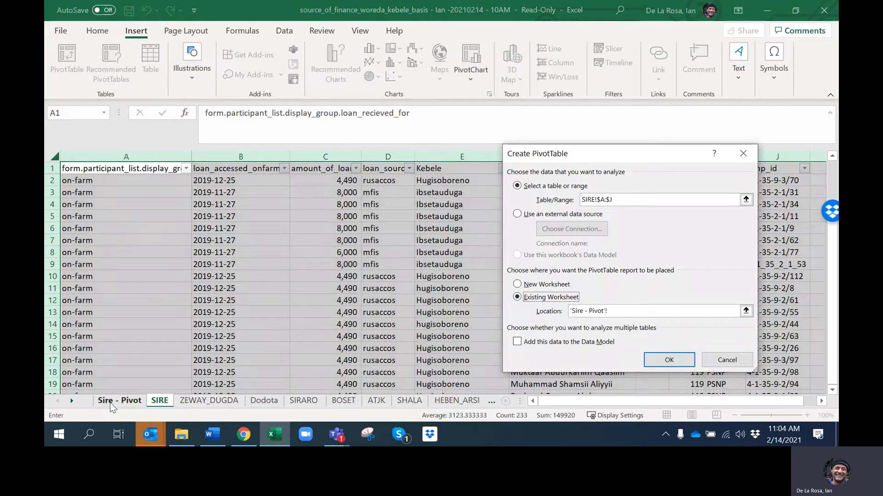
{"action": "left_click", "coordinate": [81, 373]}
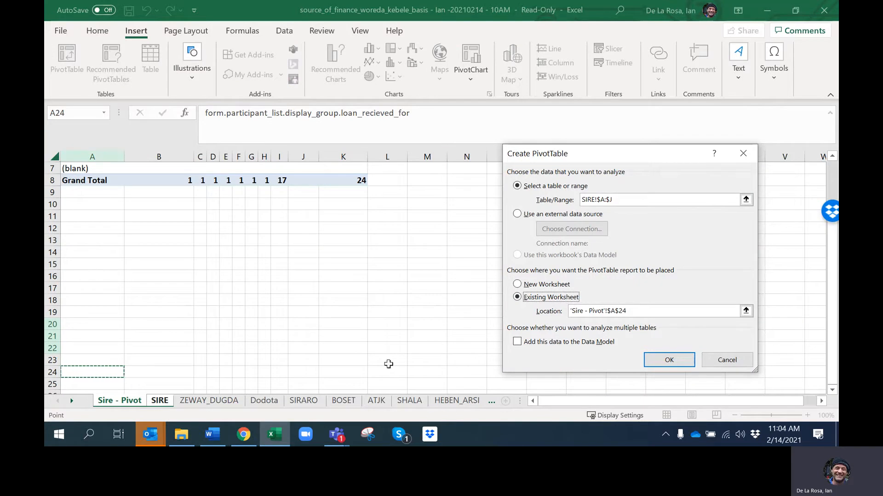
{"action": "left_click", "coordinate": [677, 361]}
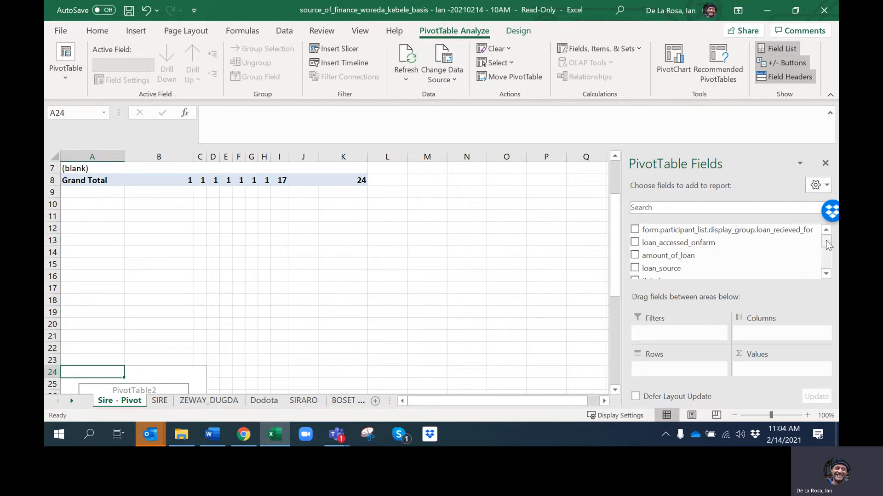
Lay out the second PivotTable with loan_source as rows and the sum of amount_of_loan as values
{"action": "left_click_drag", "start_coordinate": [827, 244], "coordinate": [826, 247]}
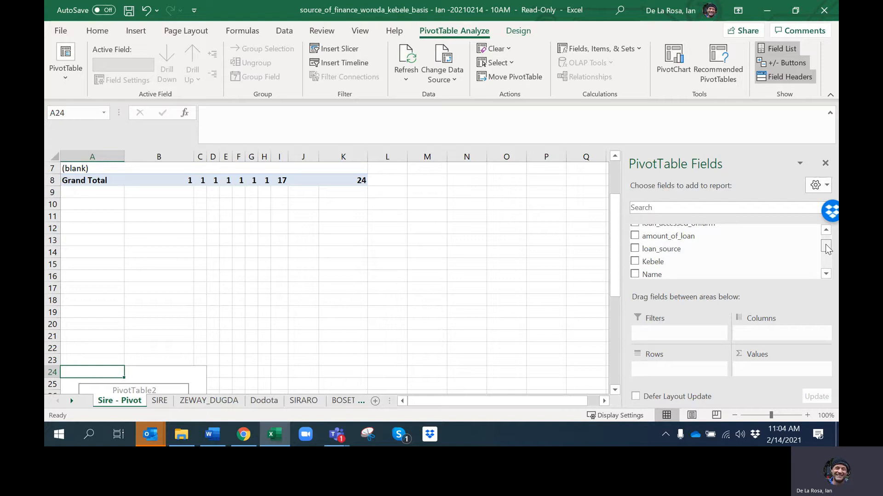
{"action": "left_click_drag", "start_coordinate": [826, 244], "coordinate": [826, 242]}
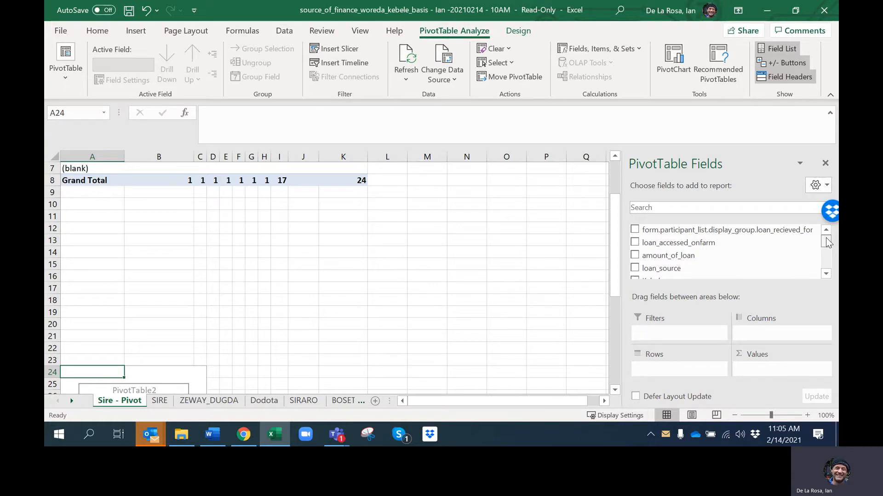
{"action": "left_click_drag", "start_coordinate": [826, 242], "coordinate": [826, 247]}
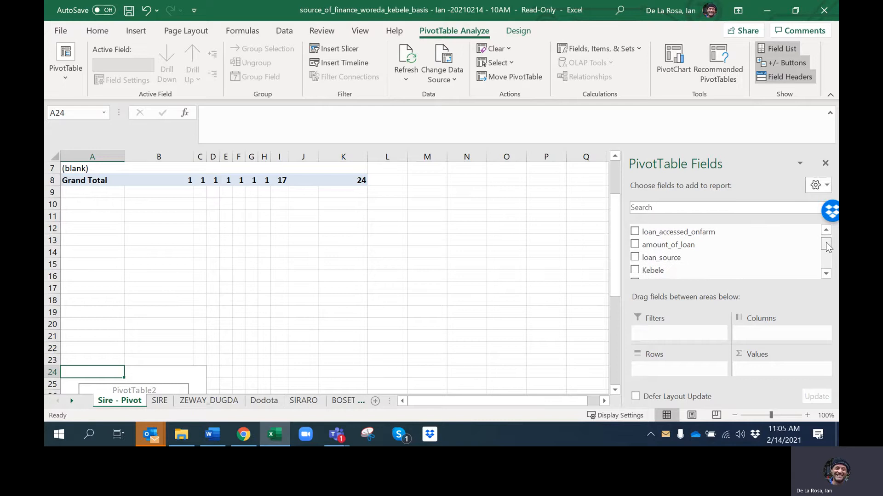
{"action": "left_click_drag", "start_coordinate": [658, 258], "coordinate": [667, 368]}
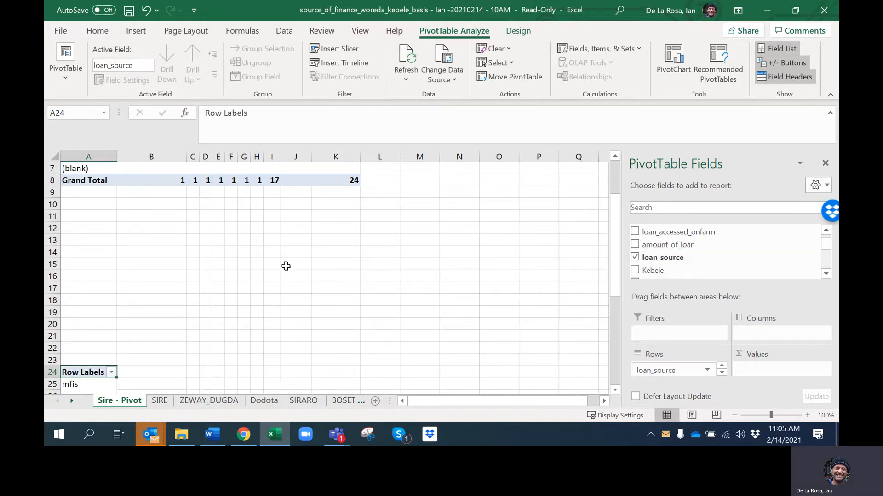
{"action": "scroll", "coordinate": [284, 266], "scroll_direction": "down", "scroll_amount": 1}
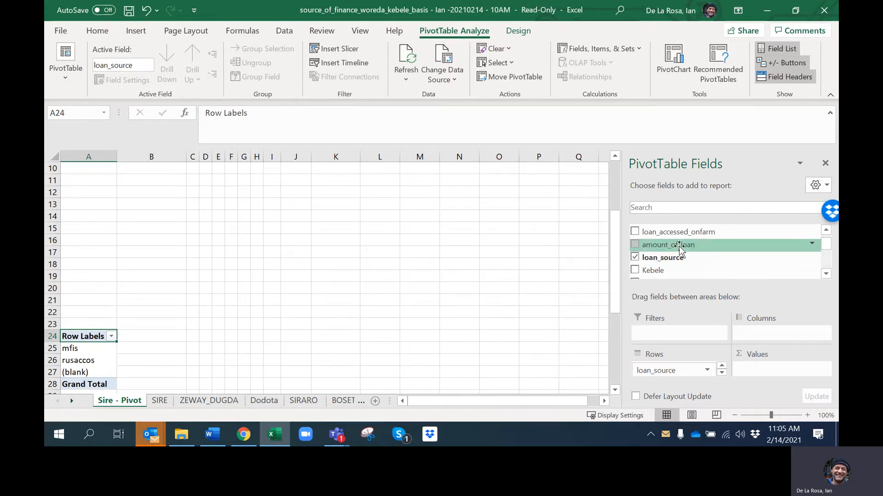
{"action": "left_click_drag", "start_coordinate": [679, 245], "coordinate": [795, 379]}
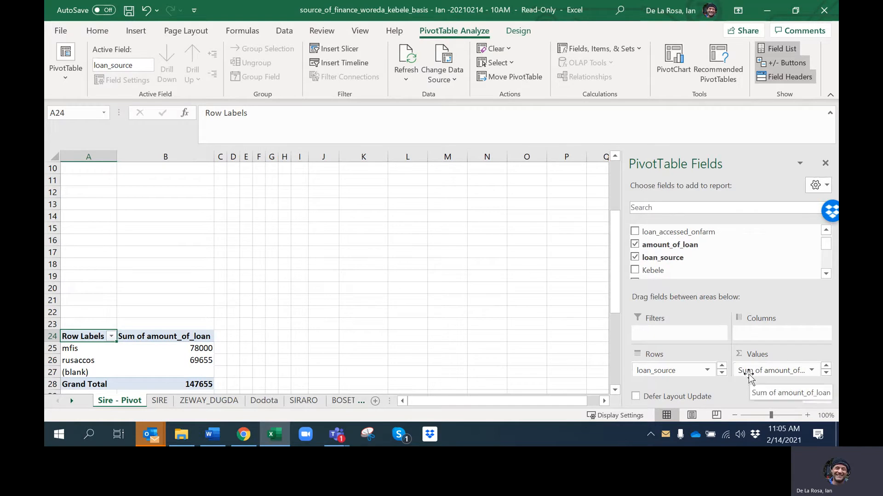
{"action": "scroll", "coordinate": [397, 275], "scroll_direction": "down", "scroll_amount": 2}
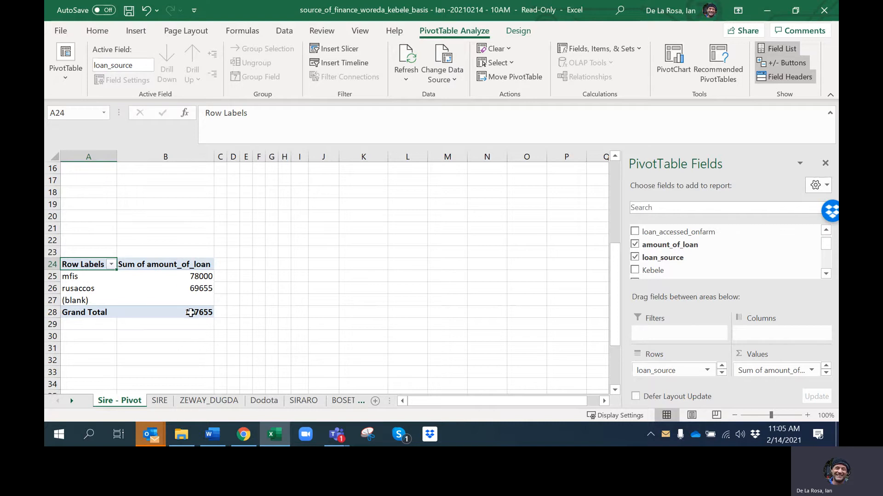
Format the summed loan amounts in the second PivotTable as Currency with the ETB symbol and 0 decimal places
{"action": "left_click", "coordinate": [811, 370]}
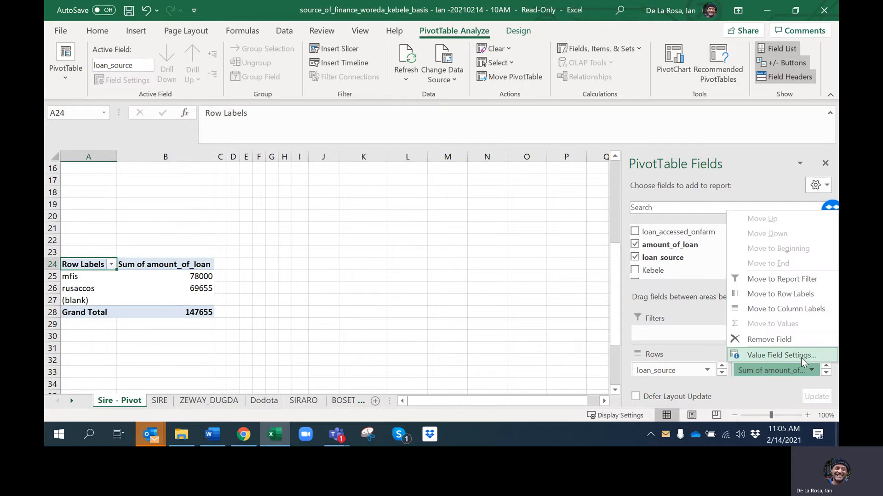
{"action": "left_click", "coordinate": [802, 354]}
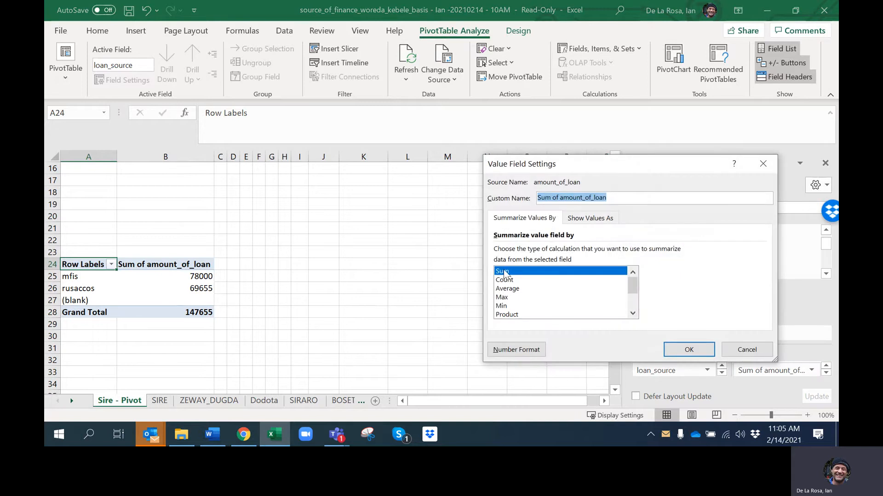
{"action": "left_click", "coordinate": [516, 350]}
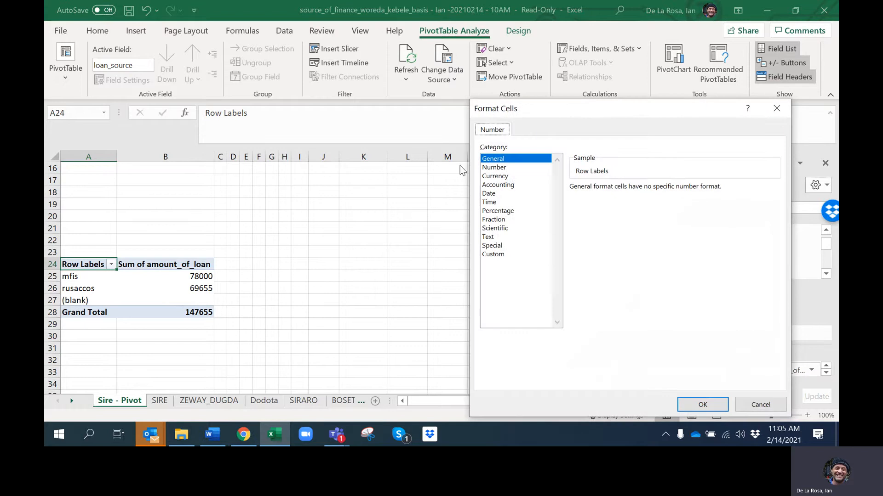
{"action": "left_click", "coordinate": [494, 176]}
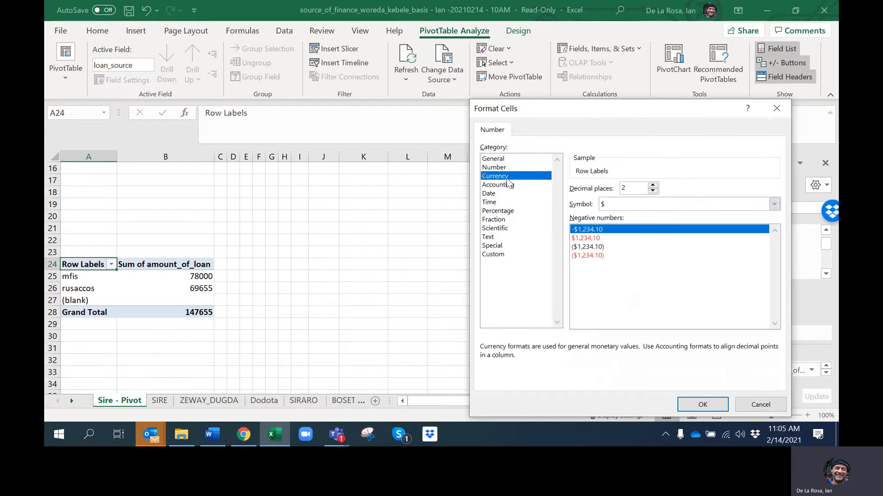
{"action": "left_click", "coordinate": [603, 204]}
{"action": "type", "text": "etb"}
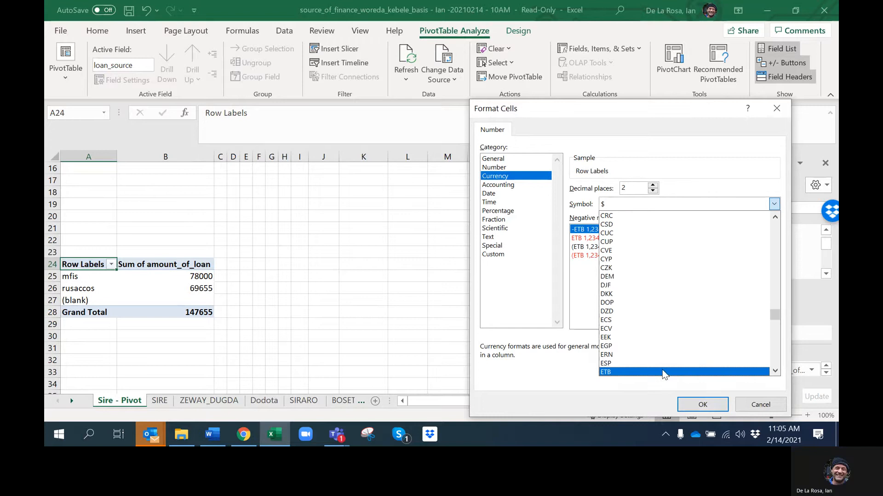
{"action": "left_click", "coordinate": [662, 372]}
{"action": "left_click", "coordinate": [652, 187]}
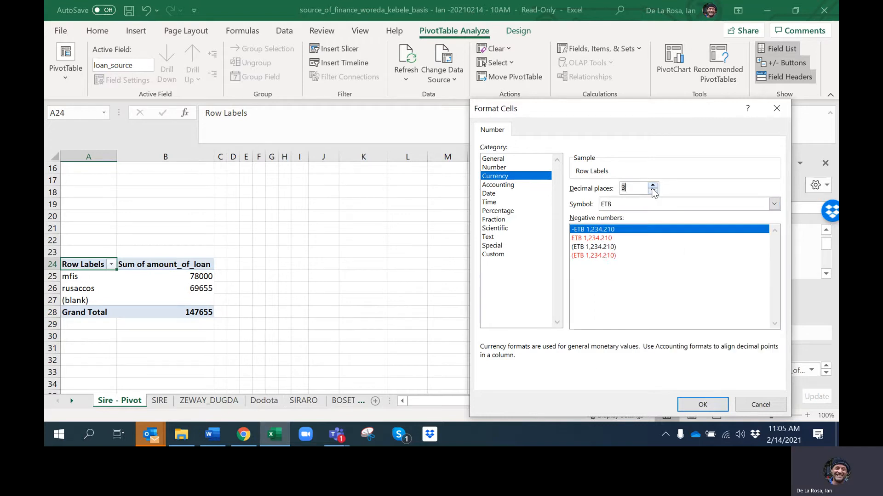
{"action": "left_click", "coordinate": [652, 190]}
{"action": "double_click", "coordinate": [653, 186]}
{"action": "double_click", "coordinate": [653, 191]}
{"action": "double_click", "coordinate": [653, 191]}
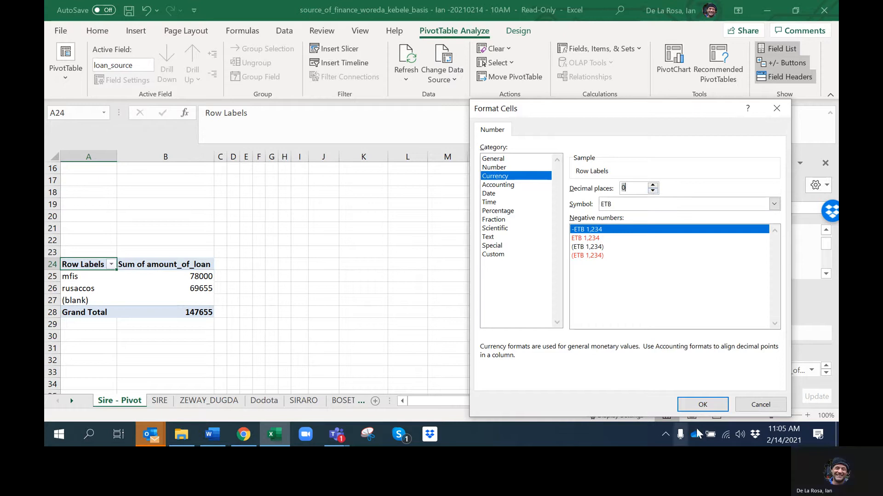
{"action": "left_click", "coordinate": [709, 406]}
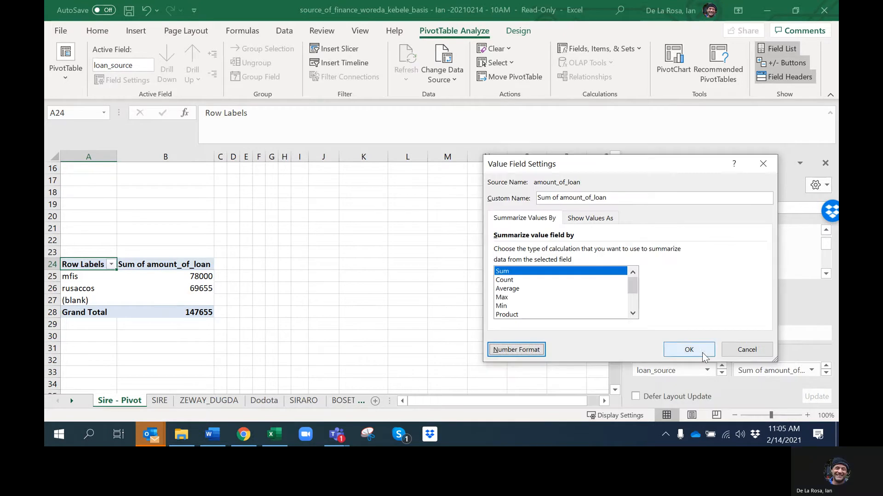
{"action": "left_click", "coordinate": [703, 355]}
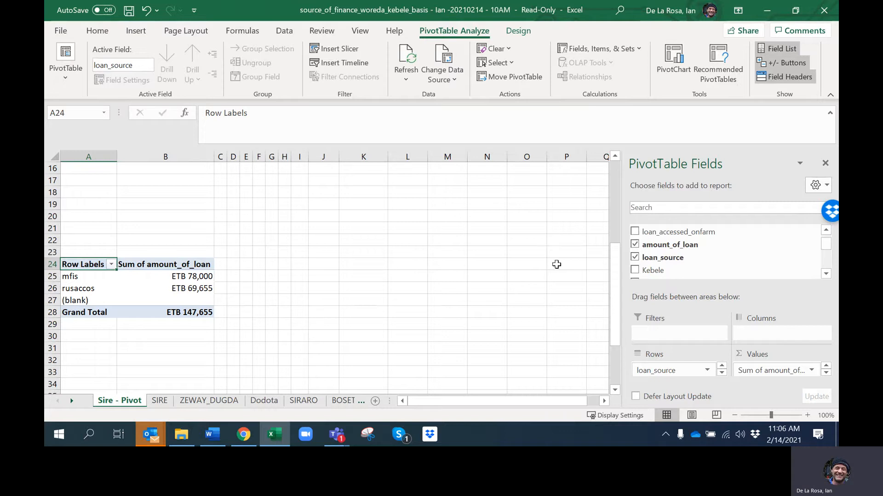
Check the SIRE source sheet and add loan_accessed_onfarm as the columns of the loan amount PivotTable
{"action": "mouse_move", "coordinate": [826, 248]}
{"action": "left_mouse_down"}
{"action": "mouse_move", "coordinate": [826, 239]}
{"action": "mouse_move", "coordinate": [825, 269]}
{"action": "mouse_move", "coordinate": [826, 238]}
{"action": "left_mouse_up"}
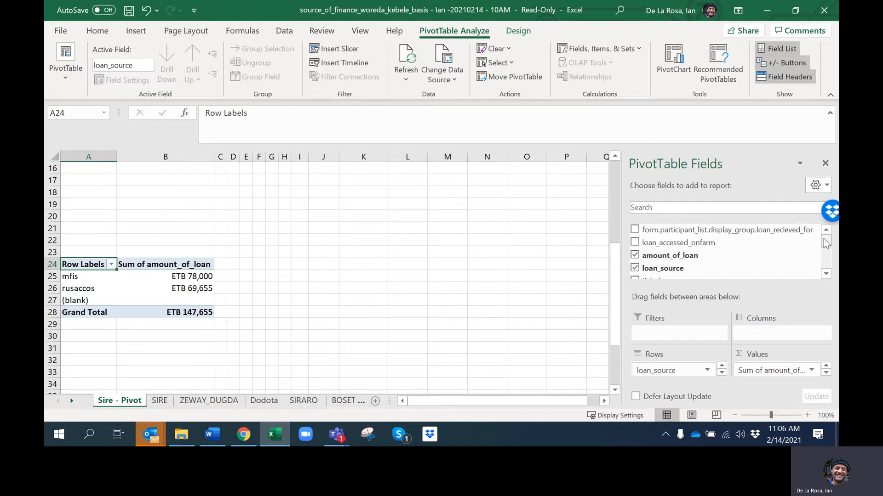
{"action": "left_click", "coordinate": [169, 399]}
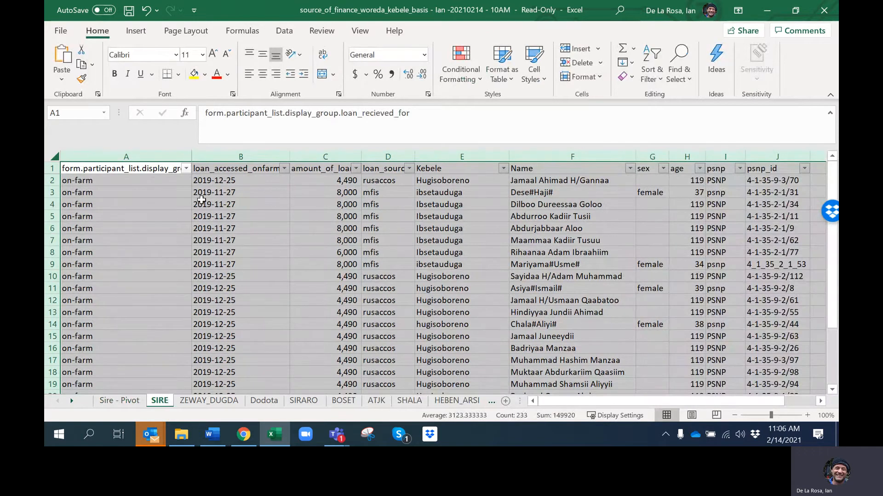
{"action": "left_click", "coordinate": [129, 399]}
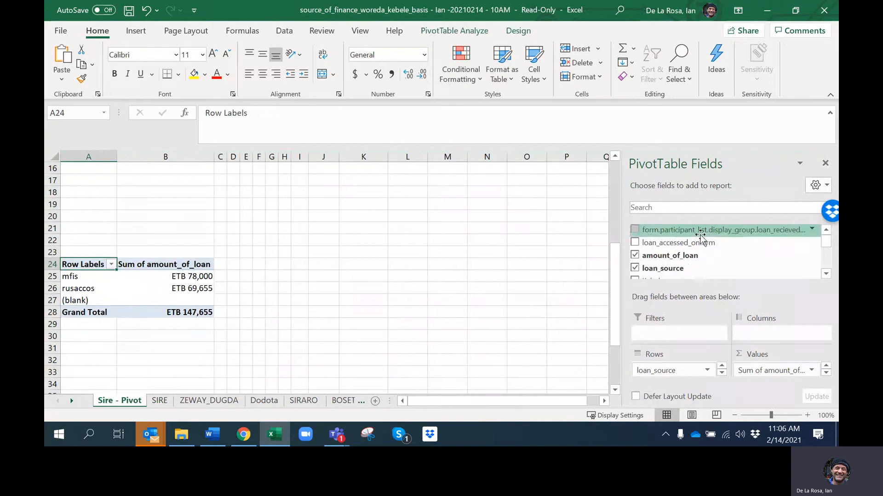
{"action": "left_click_drag", "start_coordinate": [698, 241], "coordinate": [781, 334]}
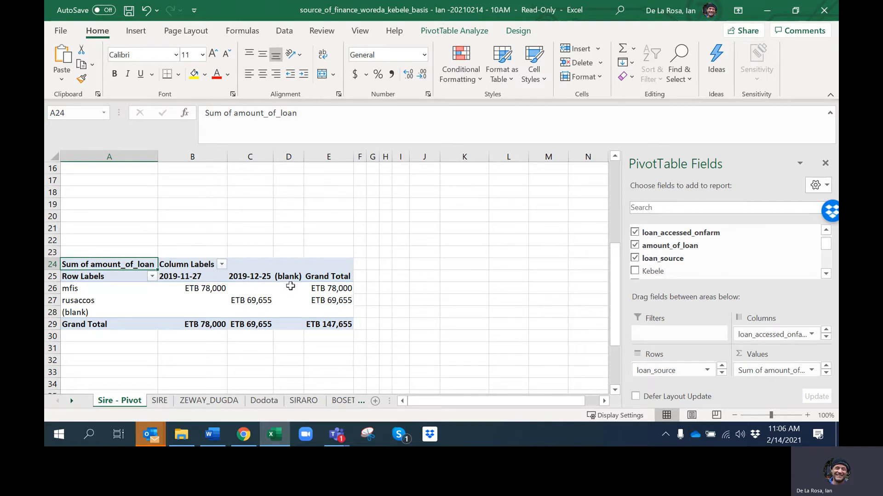
{"action": "left_click", "coordinate": [200, 350]}
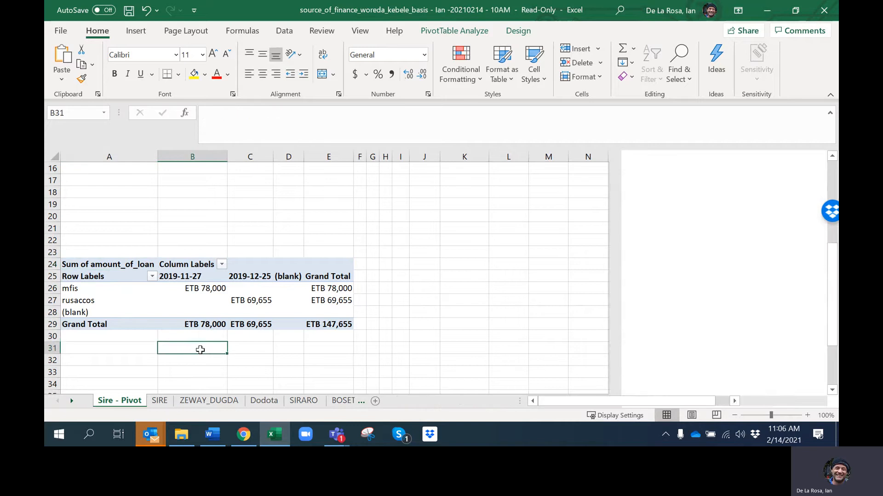
{"action": "left_click", "coordinate": [170, 357]}
Create a third PivotTable from SIRE columns A to J at cell A44 of the existing "Sire - Pivot" worksheet
{"action": "scroll", "coordinate": [170, 357], "scroll_direction": "down", "scroll_amount": 2}
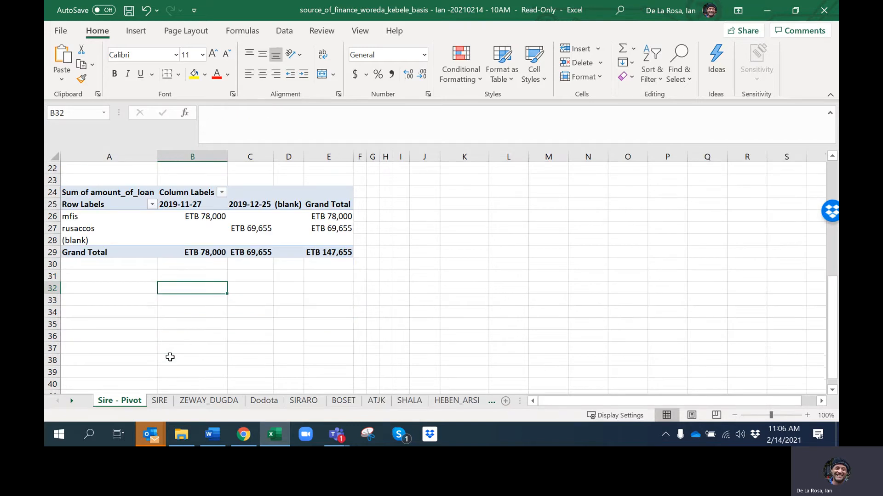
{"action": "scroll", "coordinate": [170, 357], "scroll_direction": "down", "scroll_amount": 3}
{"action": "scroll", "coordinate": [168, 357], "scroll_direction": "up", "scroll_amount": 3}
{"action": "scroll", "coordinate": [164, 357], "scroll_direction": "down", "scroll_amount": 1}
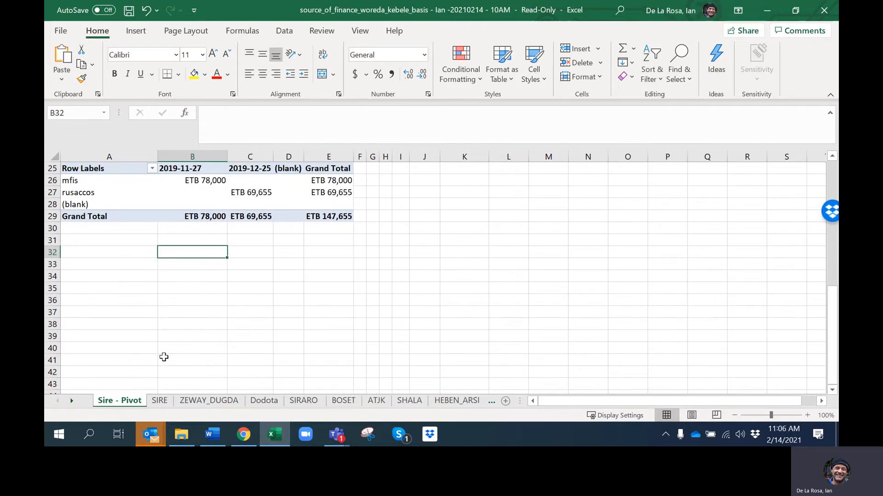
{"action": "left_click", "coordinate": [105, 311]}
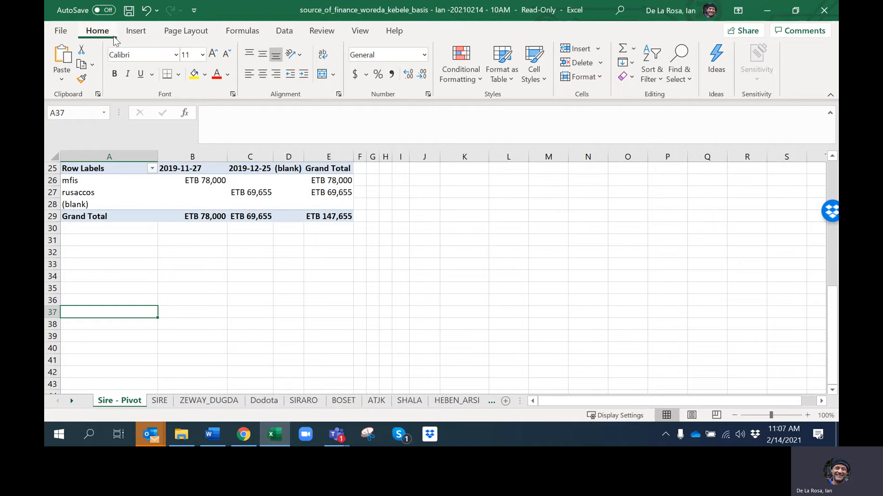
{"action": "left_click", "coordinate": [138, 31]}
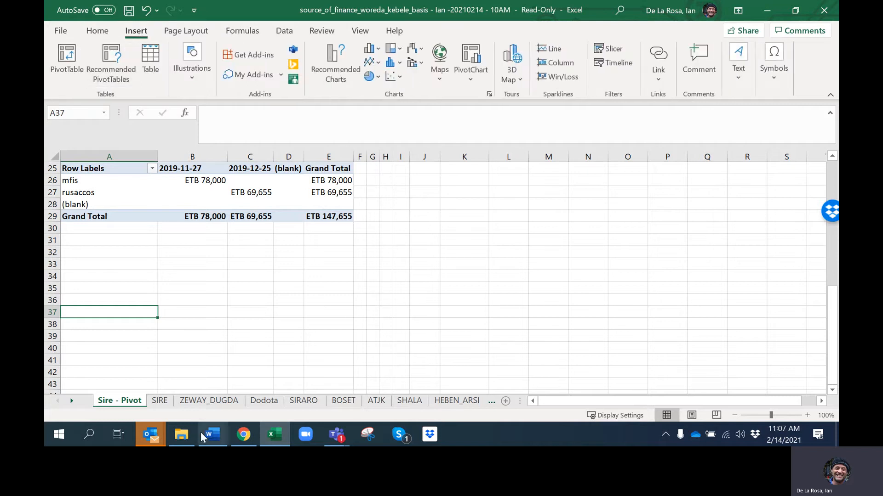
{"action": "left_click", "coordinate": [165, 400]}
{"action": "left_click", "coordinate": [66, 57]}
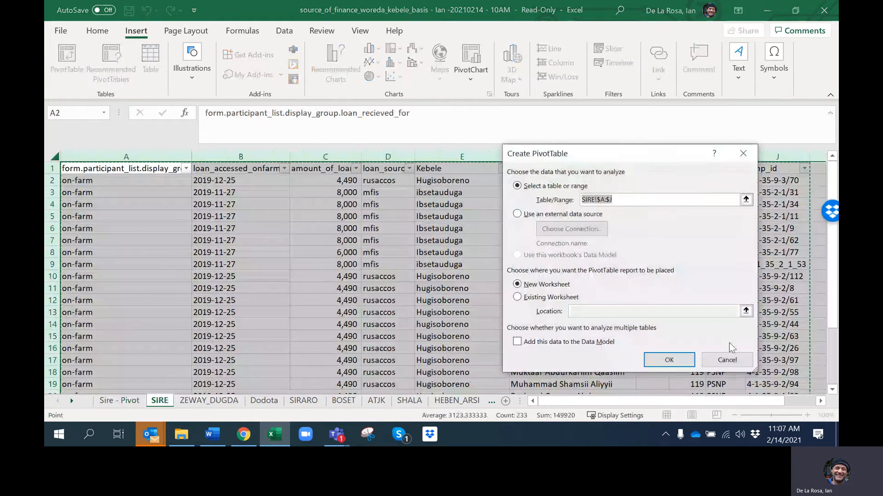
{"action": "left_click", "coordinate": [517, 297]}
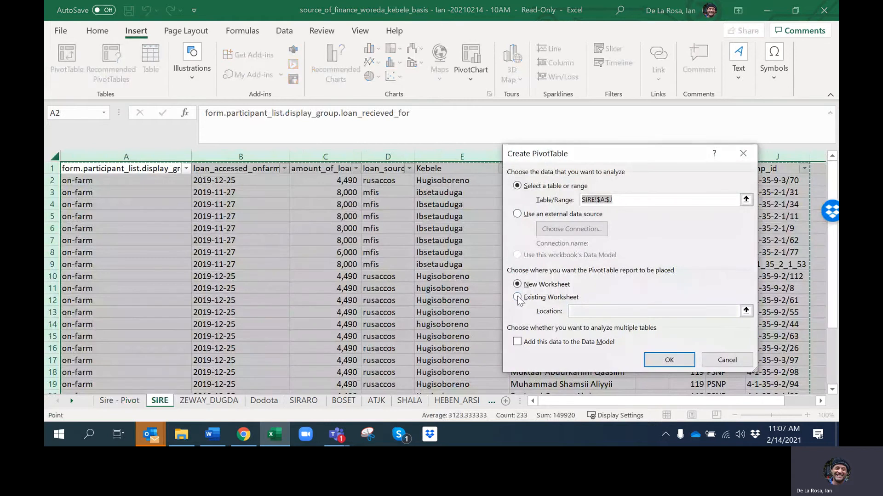
{"action": "left_click", "coordinate": [595, 312]}
{"action": "left_click", "coordinate": [119, 400]}
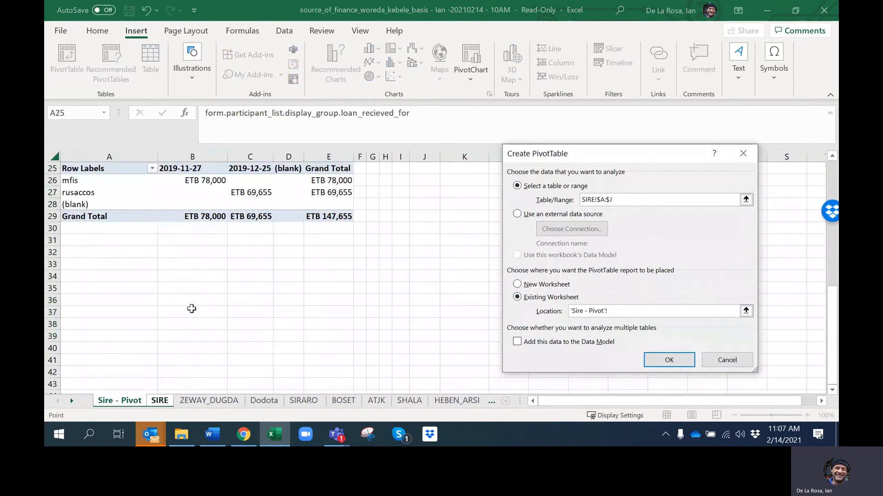
{"action": "scroll", "coordinate": [191, 309], "scroll_direction": "down", "scroll_amount": 3}
{"action": "left_click", "coordinate": [100, 288]}
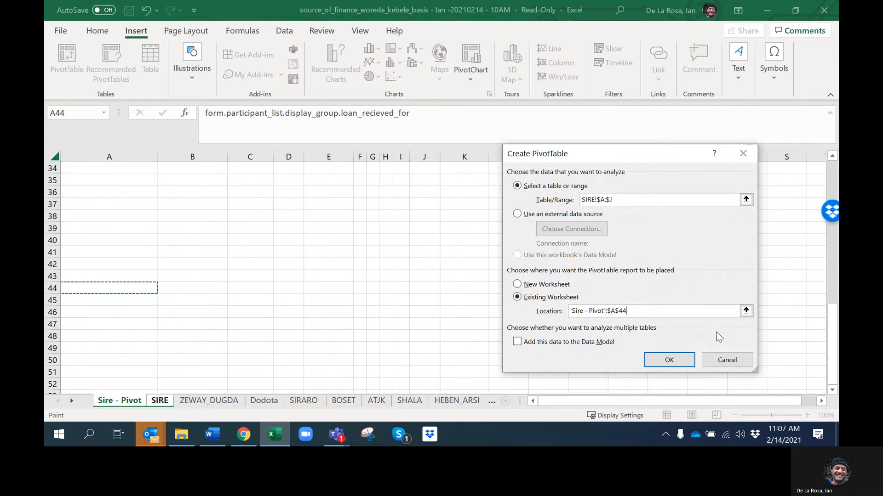
{"action": "left_click", "coordinate": [662, 359]}
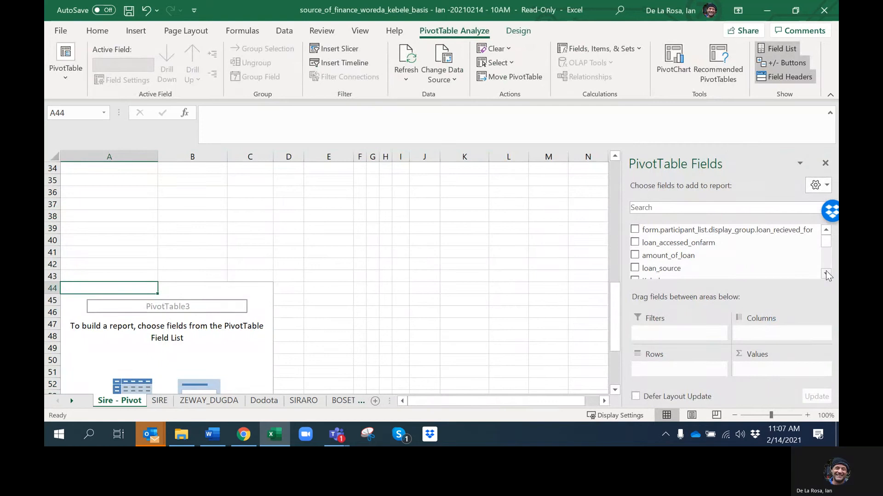
Lay out the third PivotTable with loan_source as rows and amount_of_loan as values
{"action": "left_click", "coordinate": [825, 272]}
{"action": "left_click", "coordinate": [825, 272]}
{"action": "left_click", "coordinate": [826, 272]}
{"action": "left_click", "coordinate": [825, 274]}
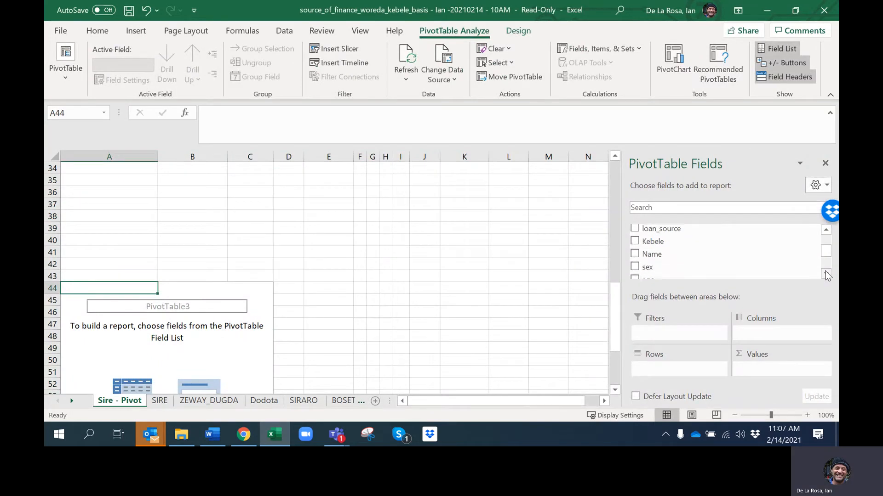
{"action": "left_click", "coordinate": [825, 274]}
{"action": "left_click", "coordinate": [825, 274]}
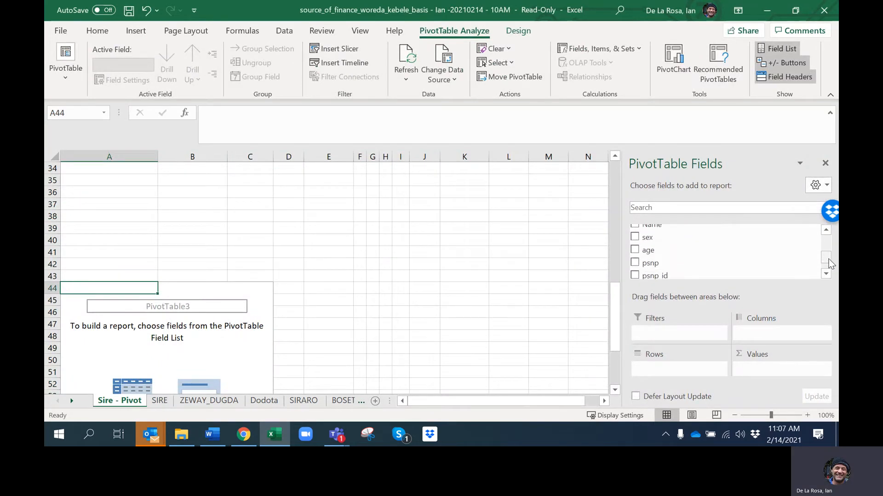
{"action": "left_click_drag", "start_coordinate": [827, 259], "coordinate": [832, 244]}
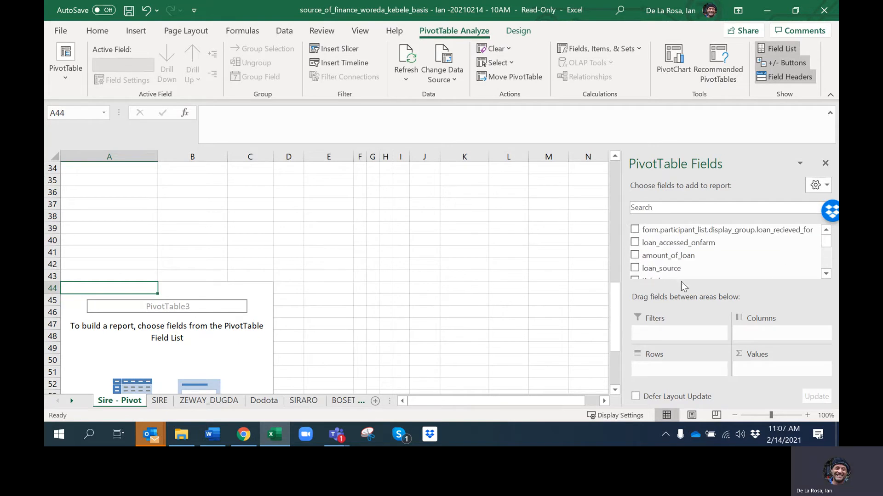
{"action": "left_click_drag", "start_coordinate": [667, 268], "coordinate": [679, 382]}
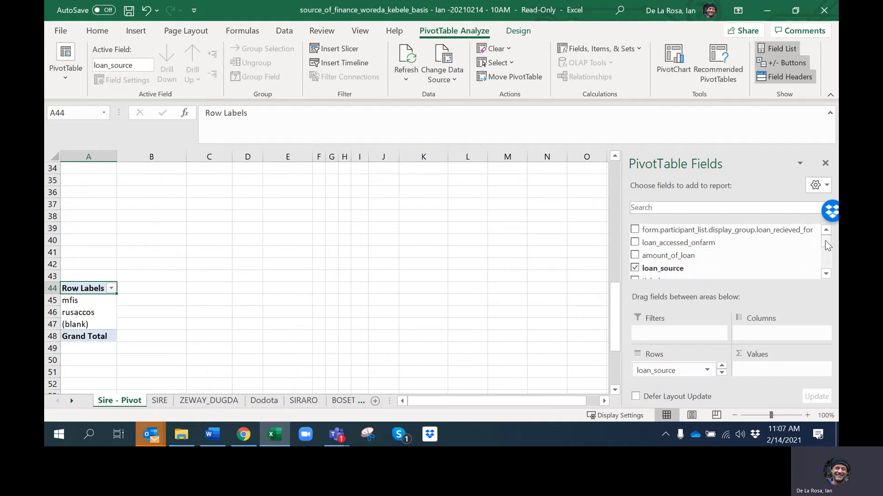
{"action": "mouse_move", "coordinate": [826, 242]}
{"action": "left_mouse_down"}
{"action": "mouse_move", "coordinate": [826, 265]}
{"action": "mouse_move", "coordinate": [826, 242]}
{"action": "left_mouse_up"}
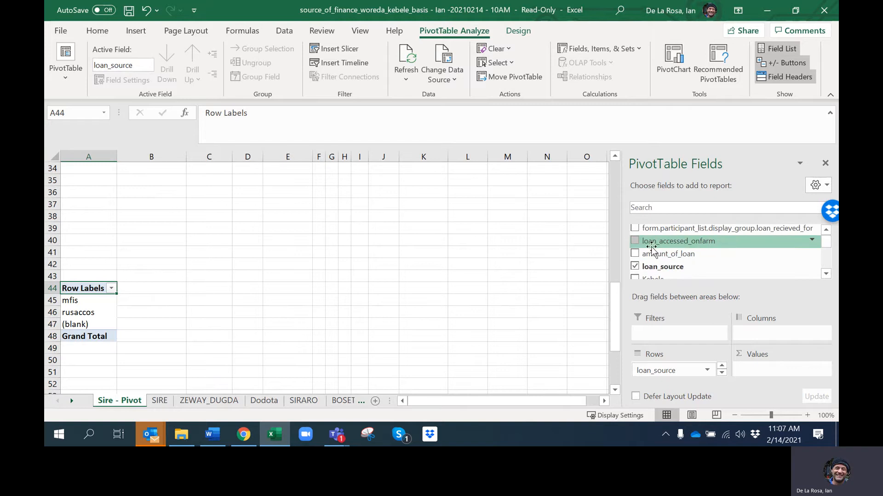
{"action": "left_click_drag", "start_coordinate": [672, 256], "coordinate": [780, 379]}
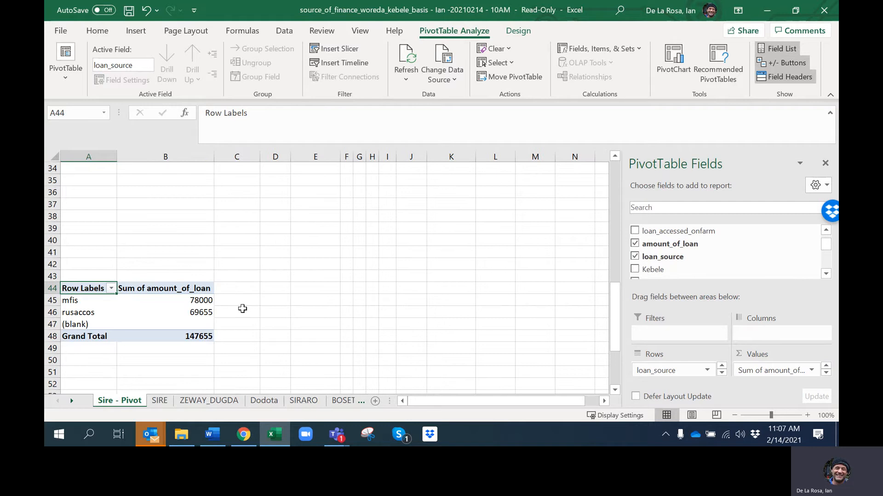
Summarize the amount_of_loan values in the third PivotTable by Count
{"action": "left_click", "coordinate": [811, 370]}
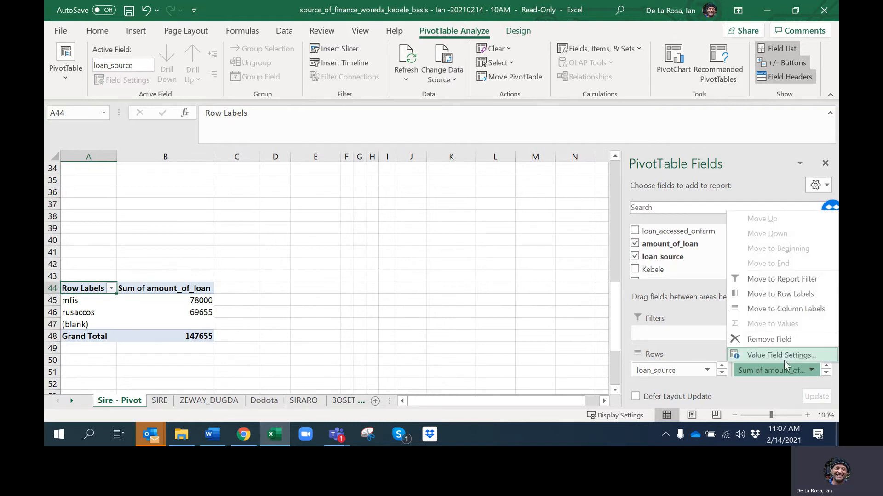
{"action": "left_click", "coordinate": [784, 355]}
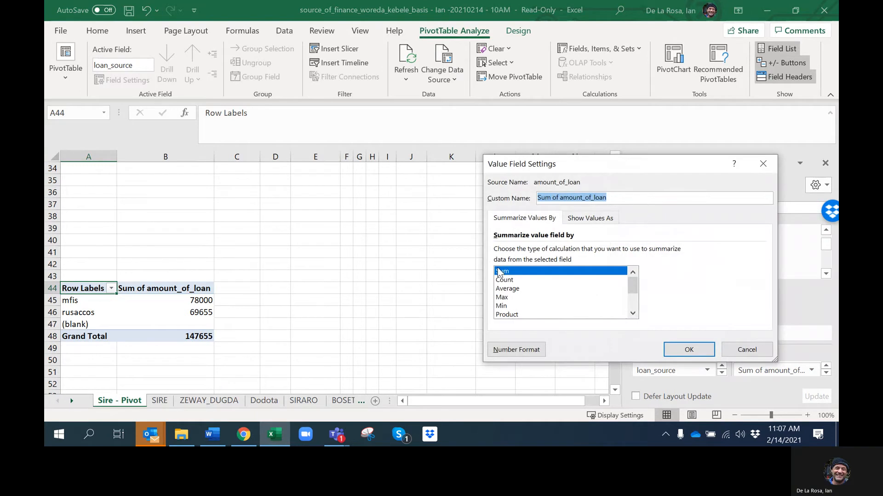
{"action": "left_click", "coordinate": [515, 282]}
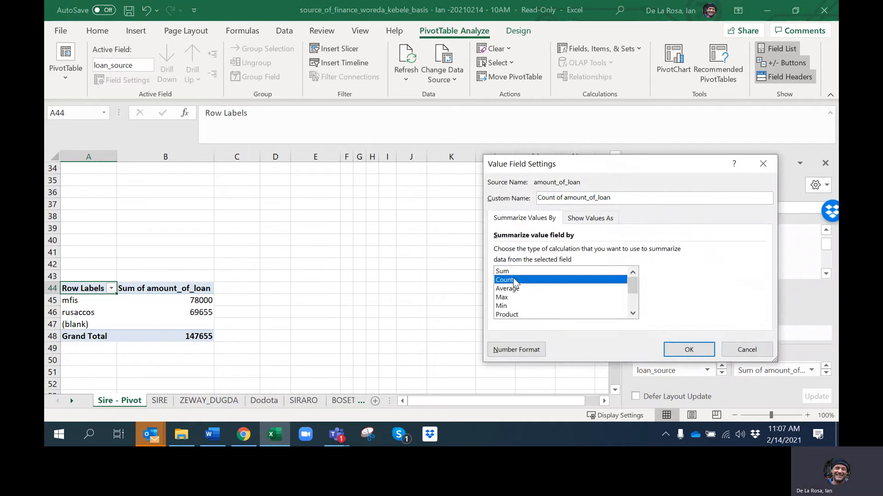
{"action": "left_click", "coordinate": [689, 350]}
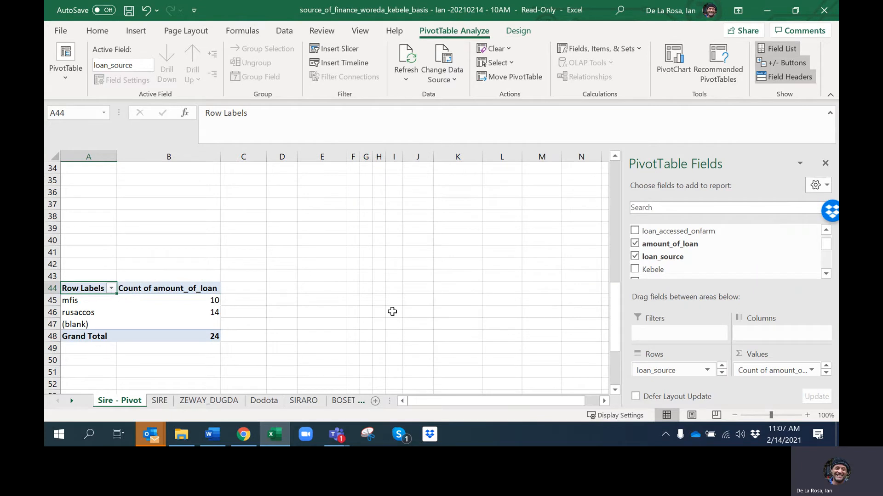
Switch the third PivotTable's amount_of_loan values to be summarized by Average
{"action": "left_click", "coordinate": [812, 370]}
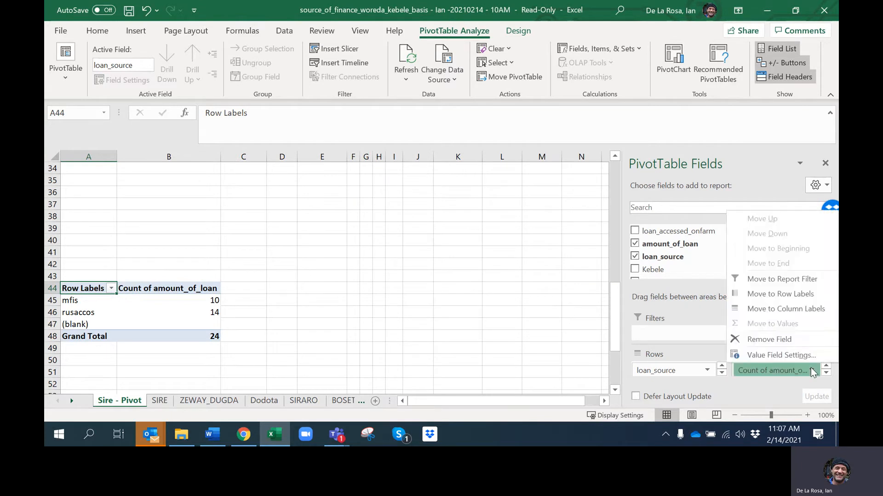
{"action": "left_click", "coordinate": [760, 354]}
{"action": "left_click", "coordinate": [508, 289]}
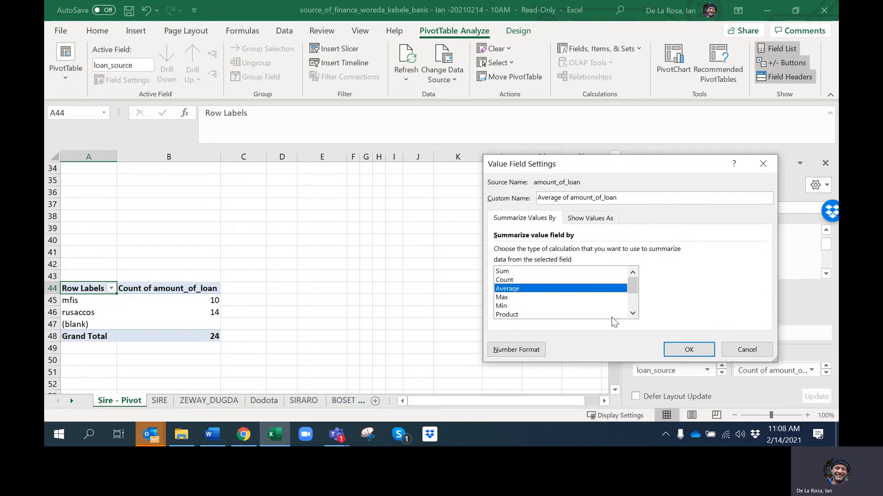
Format the averaged loan amounts as Currency with the ETB symbol and 0 decimal places, and apply the value field settings
{"action": "left_click", "coordinate": [525, 349]}
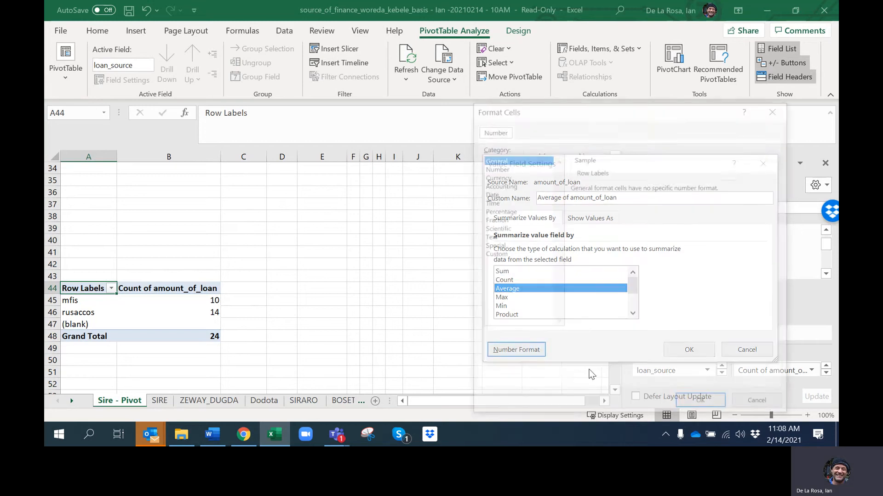
{"action": "left_click", "coordinate": [495, 176]}
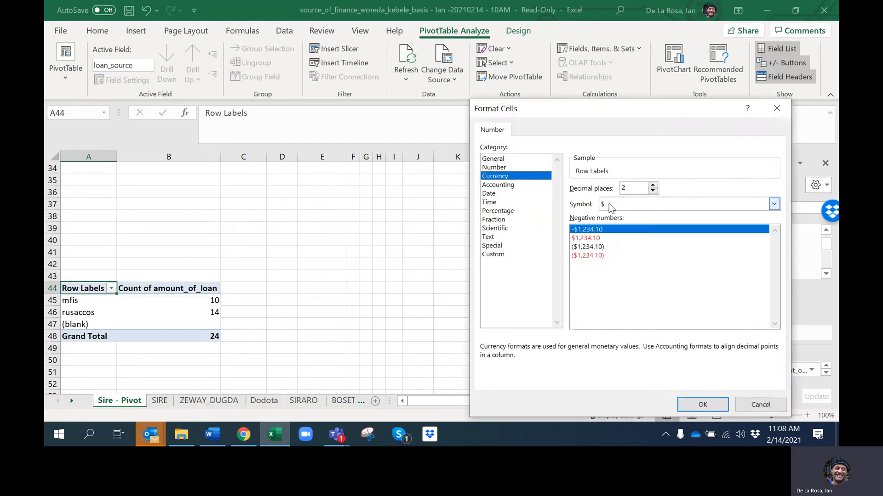
{"action": "left_click", "coordinate": [611, 205]}
{"action": "type", "text": "ETB"}
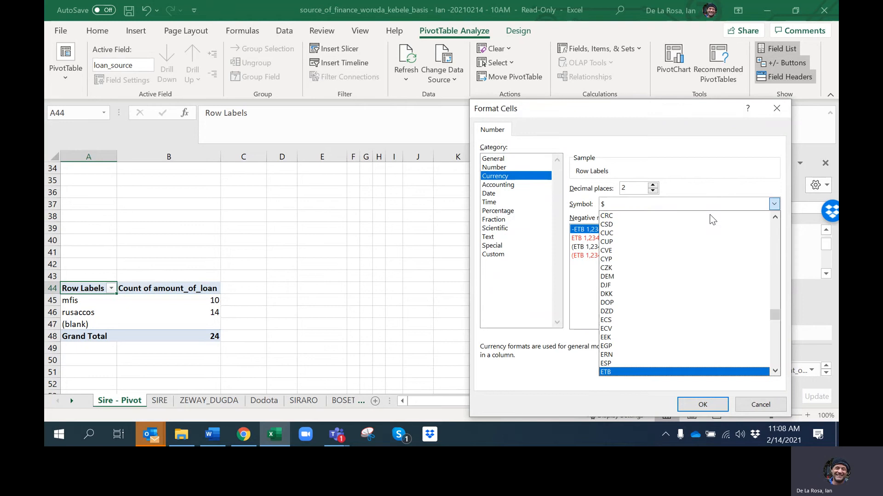
{"action": "left_click", "coordinate": [613, 372]}
{"action": "left_click", "coordinate": [653, 192]}
{"action": "left_click", "coordinate": [653, 191]}
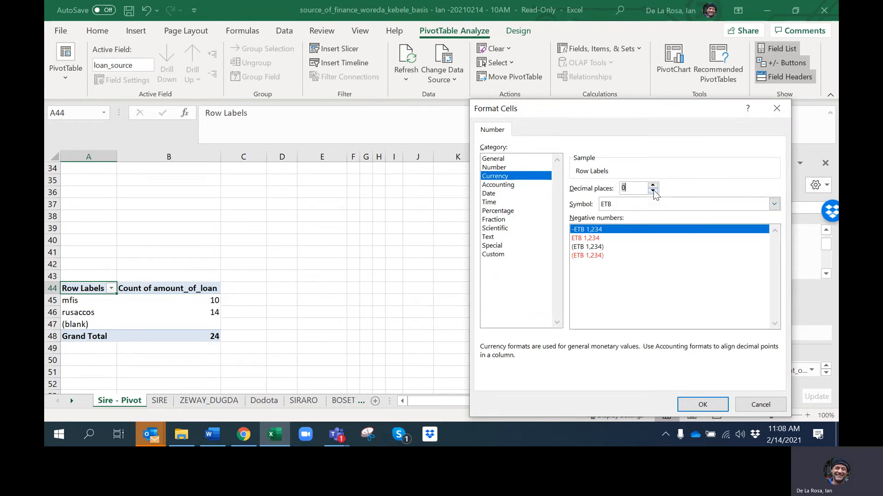
{"action": "left_click", "coordinate": [710, 408]}
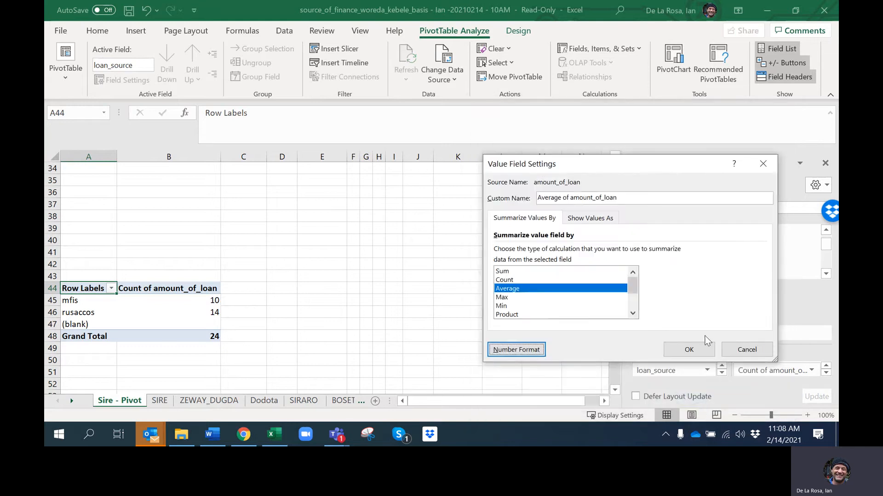
{"action": "left_click", "coordinate": [692, 350]}
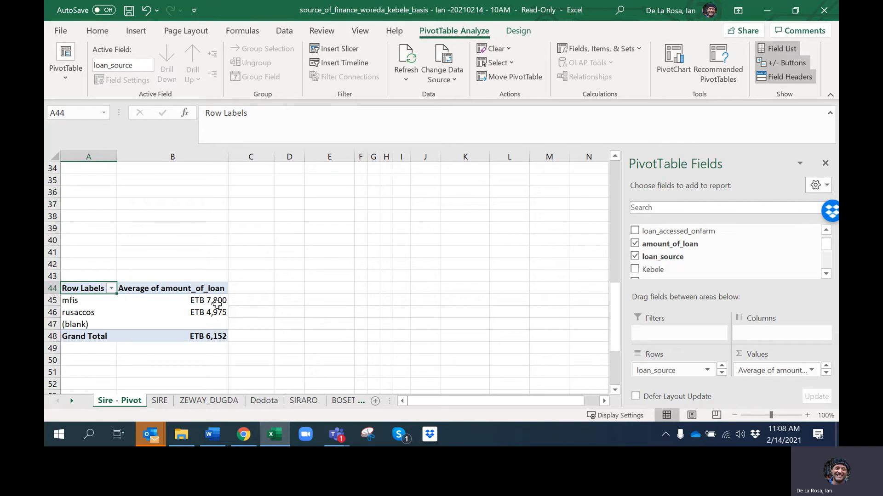
Try Kebele as the outer row field above loan_source in the third PivotTable, and remove it again
{"action": "mouse_move", "coordinate": [217, 302]}
{"action": "left_click", "coordinate": [373, 251]}
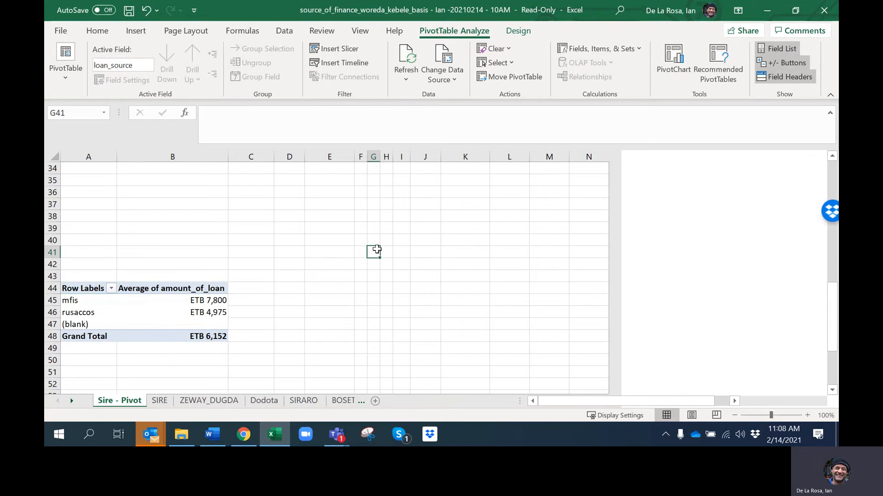
{"action": "left_click", "coordinate": [120, 276]}
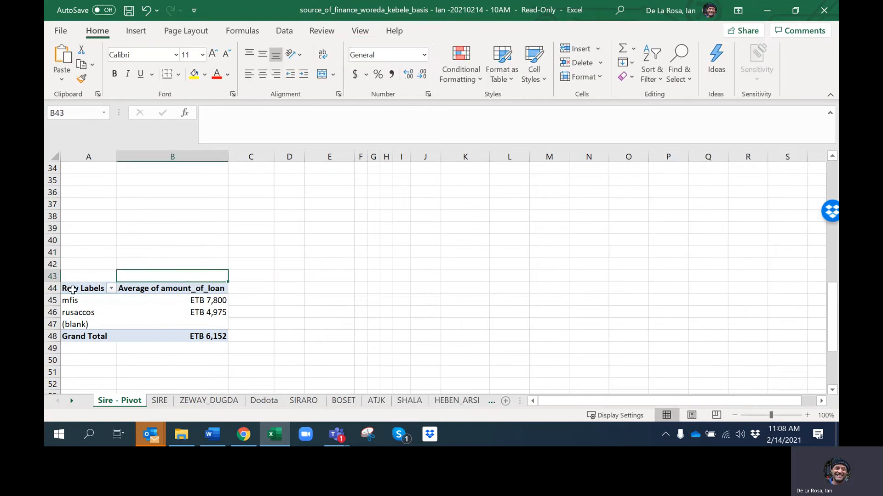
{"action": "left_click", "coordinate": [72, 289]}
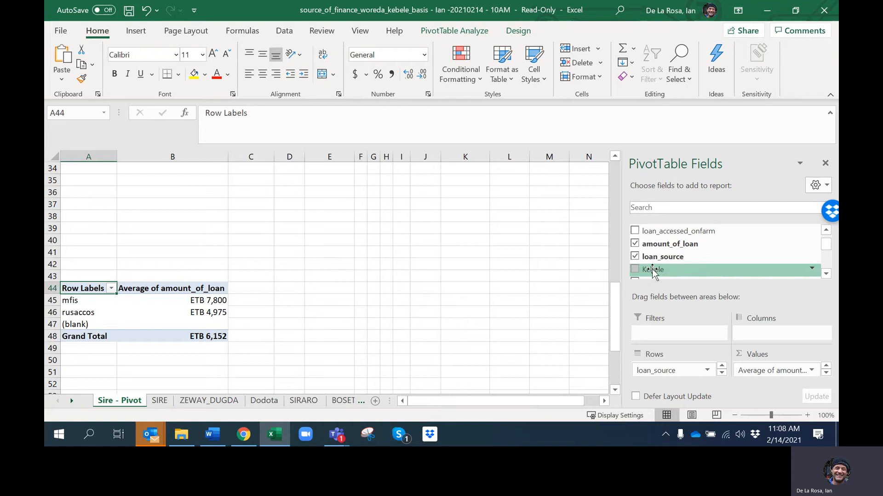
{"action": "left_click_drag", "start_coordinate": [651, 270], "coordinate": [660, 371]}
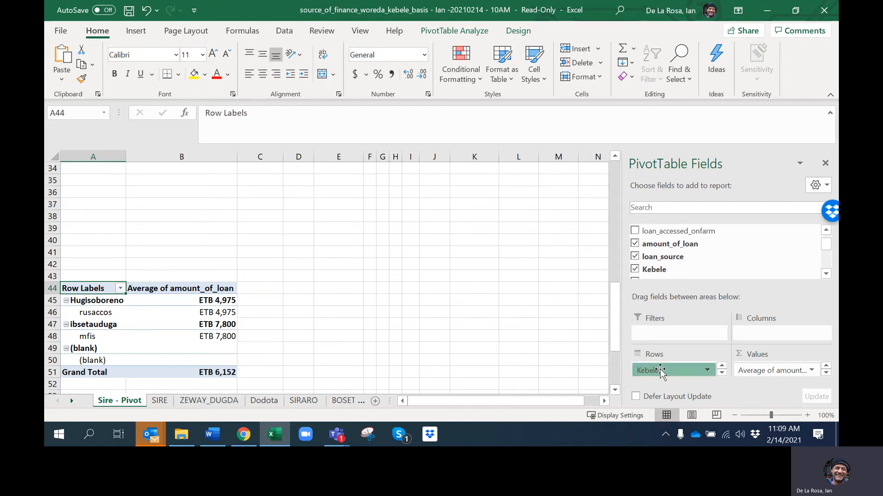
{"action": "left_click_drag", "start_coordinate": [660, 371], "coordinate": [685, 264]}
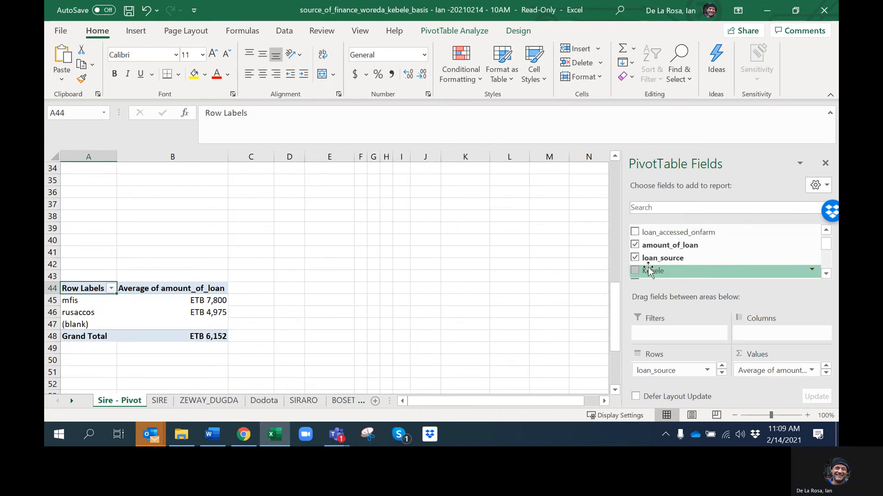
Add Kebele as a report filter on the third PivotTable and restrict it to Hugisoboreno, with multiple item selection enabled
{"action": "left_click_drag", "start_coordinate": [653, 271], "coordinate": [680, 339]}
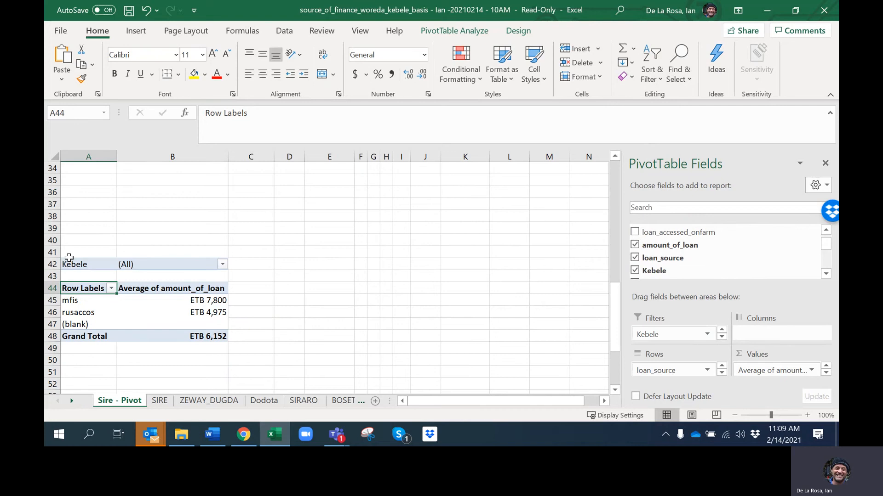
{"action": "left_click", "coordinate": [222, 265]}
{"action": "left_click", "coordinate": [86, 222]}
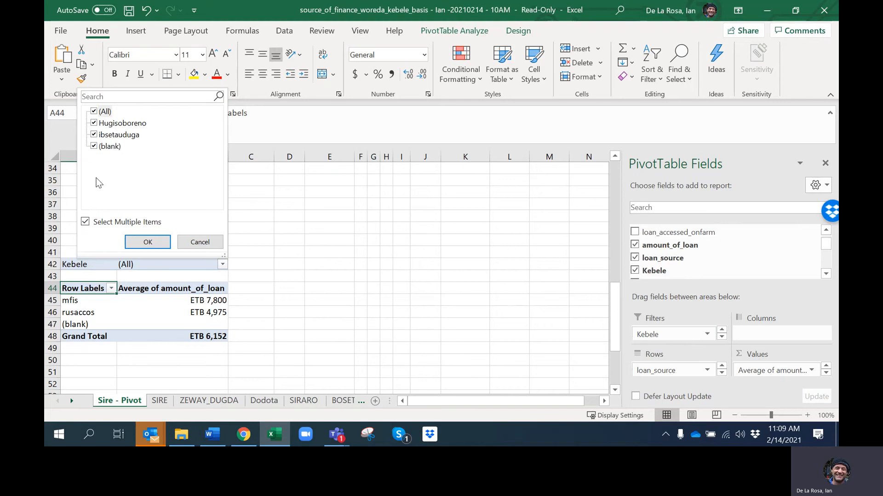
{"action": "left_click", "coordinate": [95, 111]}
{"action": "left_click", "coordinate": [94, 123]}
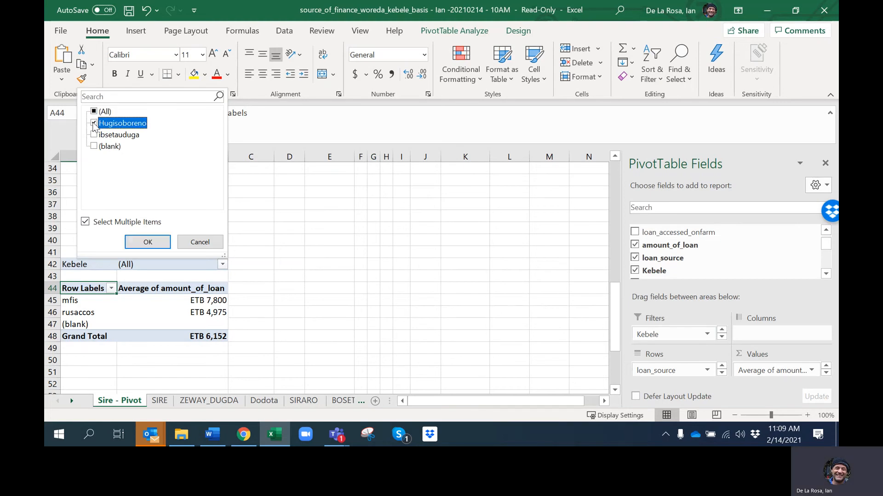
{"action": "left_click", "coordinate": [150, 243]}
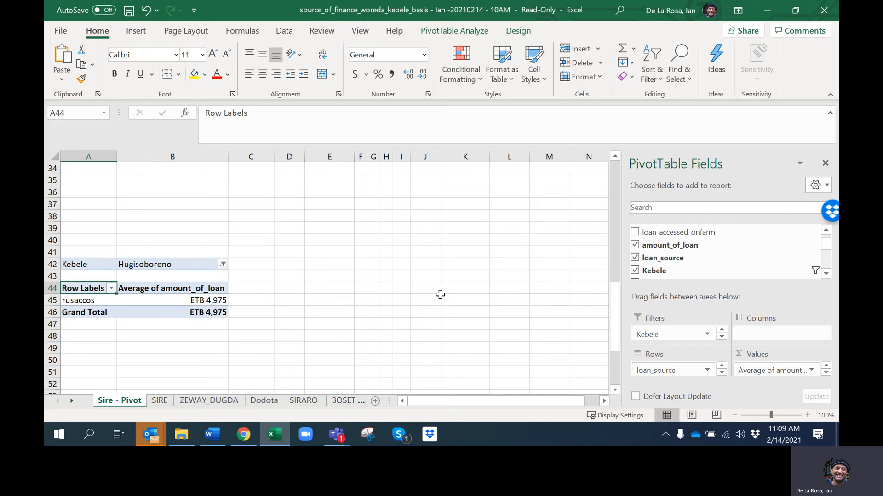
Reset the third PivotTable's Kebele filter to include all items
{"action": "left_click", "coordinate": [222, 265]}
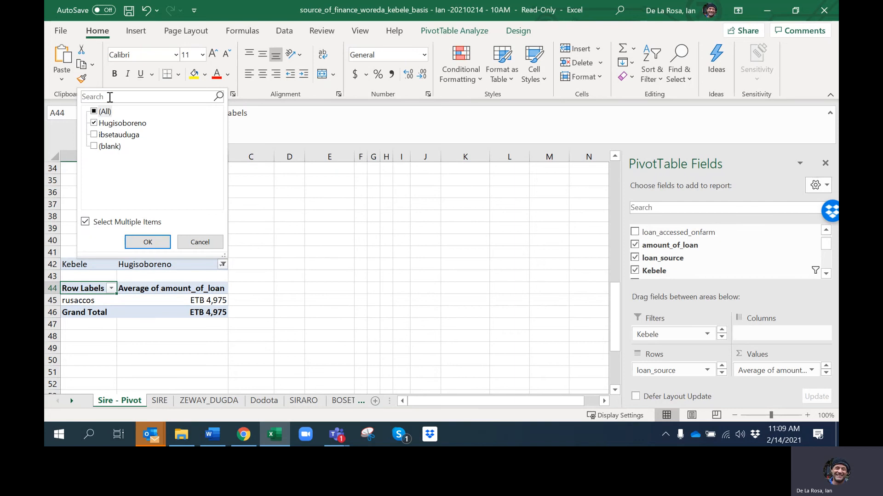
{"action": "left_click", "coordinate": [85, 222]}
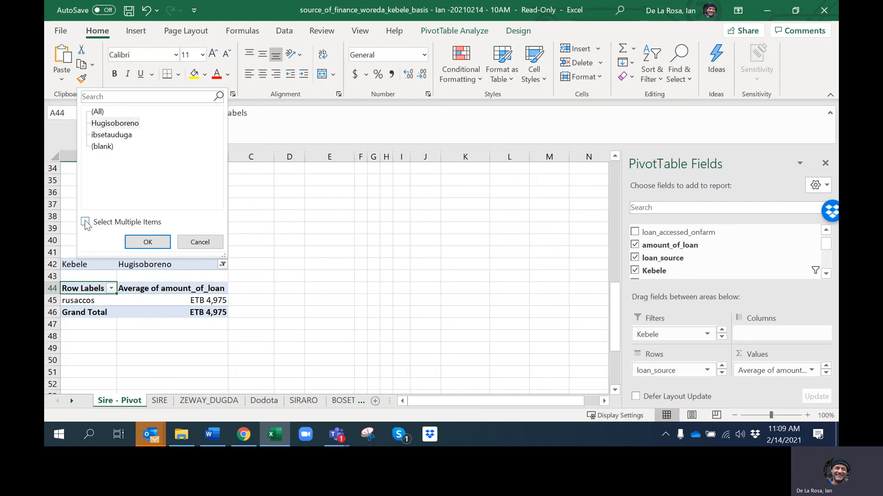
{"action": "left_click", "coordinate": [85, 222]}
{"action": "left_click", "coordinate": [94, 111]}
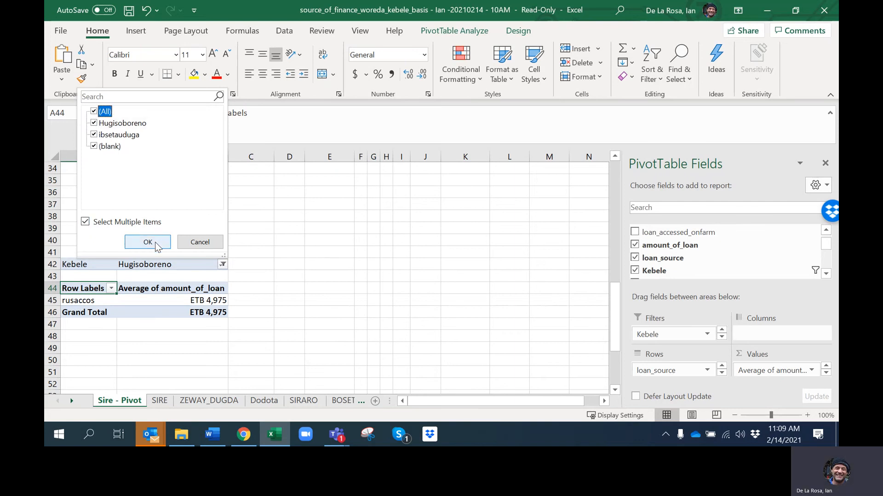
{"action": "left_click", "coordinate": [147, 242]}
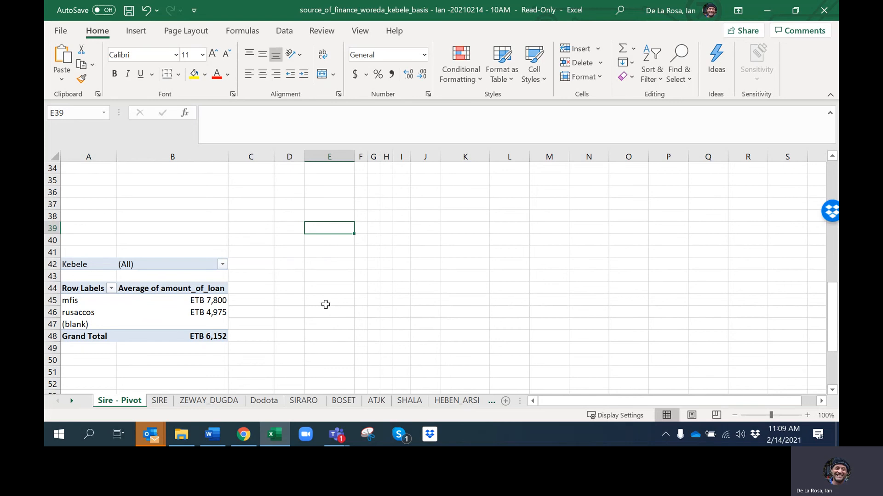
{"action": "left_click", "coordinate": [203, 227]}
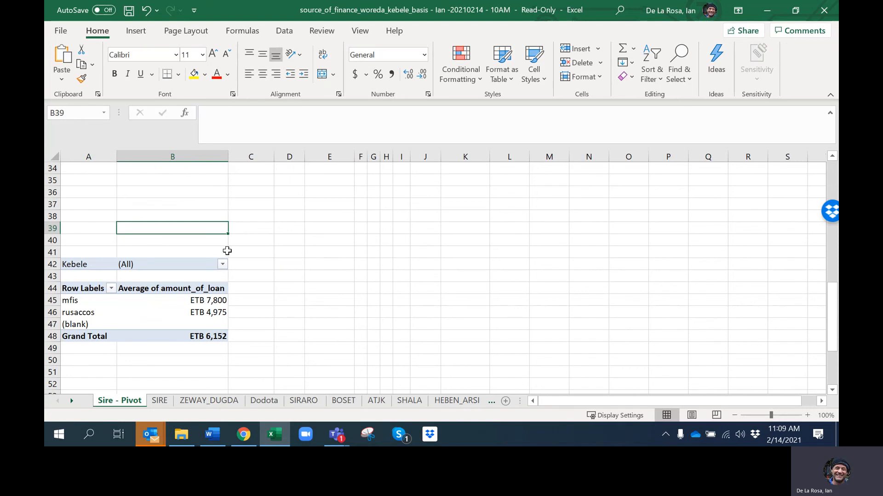
{"action": "left_click", "coordinate": [447, 252]}
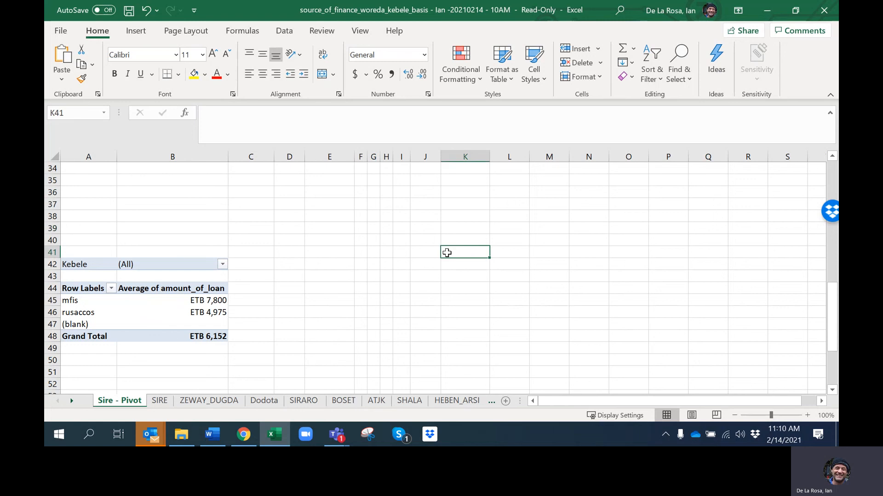
{"action": "scroll", "coordinate": [446, 253], "scroll_direction": "up", "scroll_amount": 4}
{"action": "scroll", "coordinate": [447, 253], "scroll_direction": "up", "scroll_amount": 7}
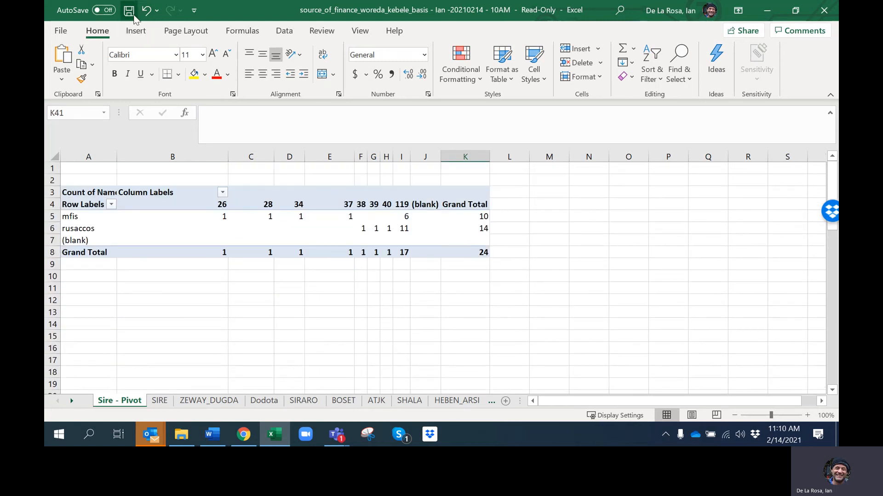
Switch to the Microsoft Teams call window and open the meeting's additional actions
{"action": "mouse_move", "coordinate": [336, 435]}
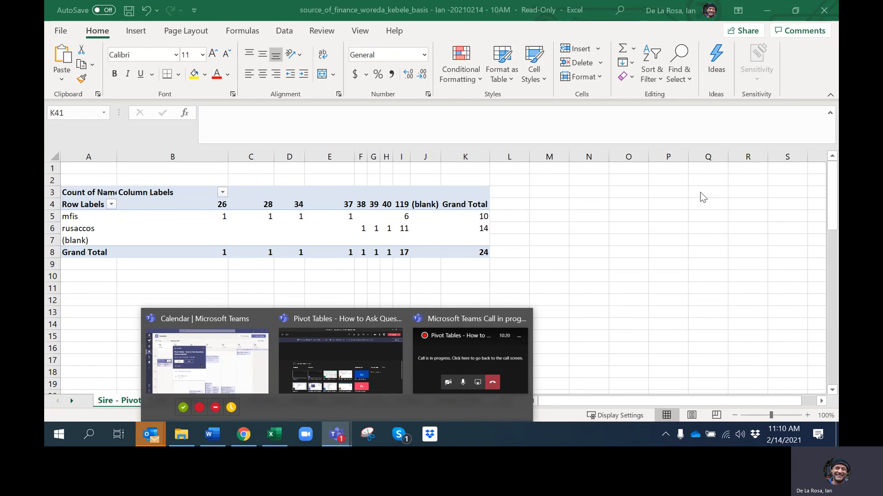
{"action": "left_click", "coordinate": [476, 344]}
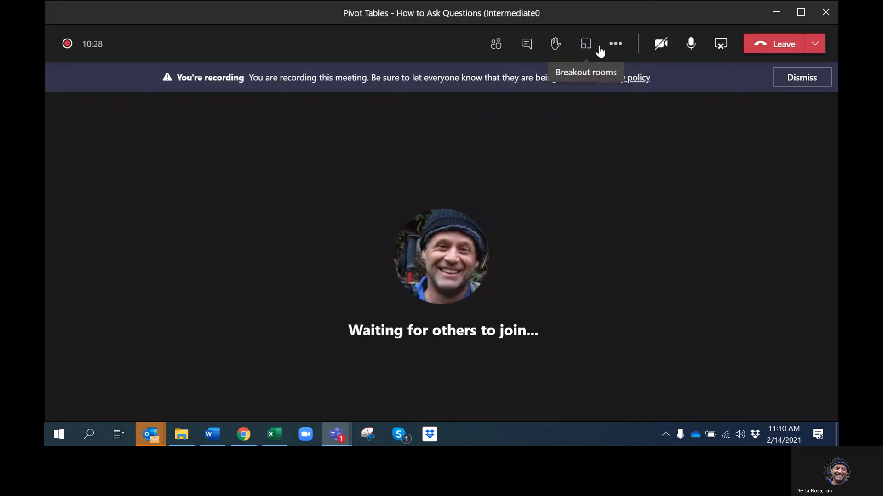
{"action": "left_click", "coordinate": [593, 47]}
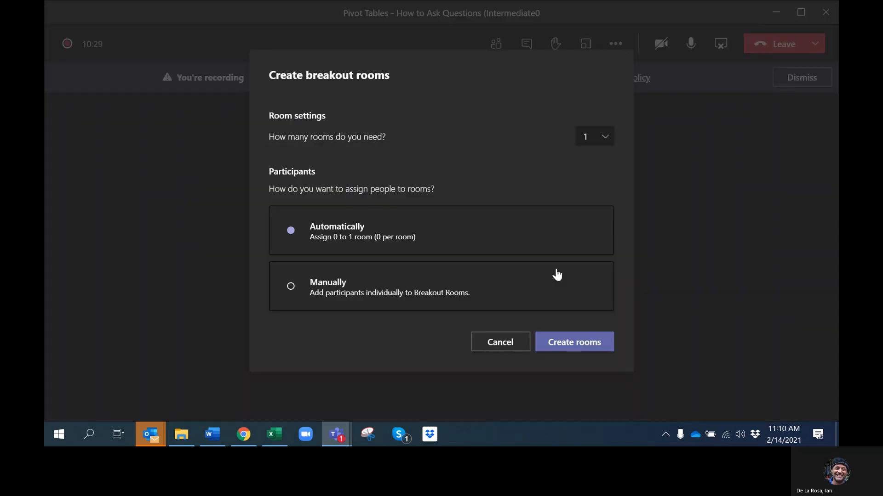
{"action": "left_click", "coordinate": [615, 44]}
{"action": "left_click", "coordinate": [615, 44]}
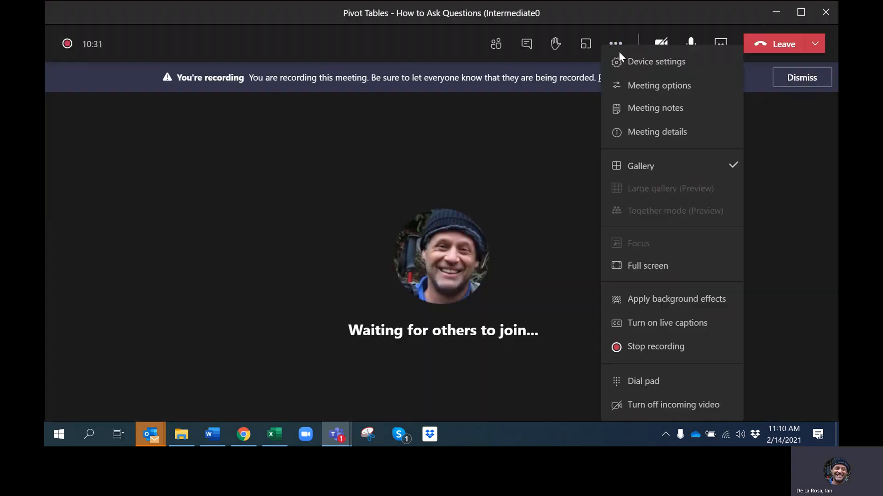